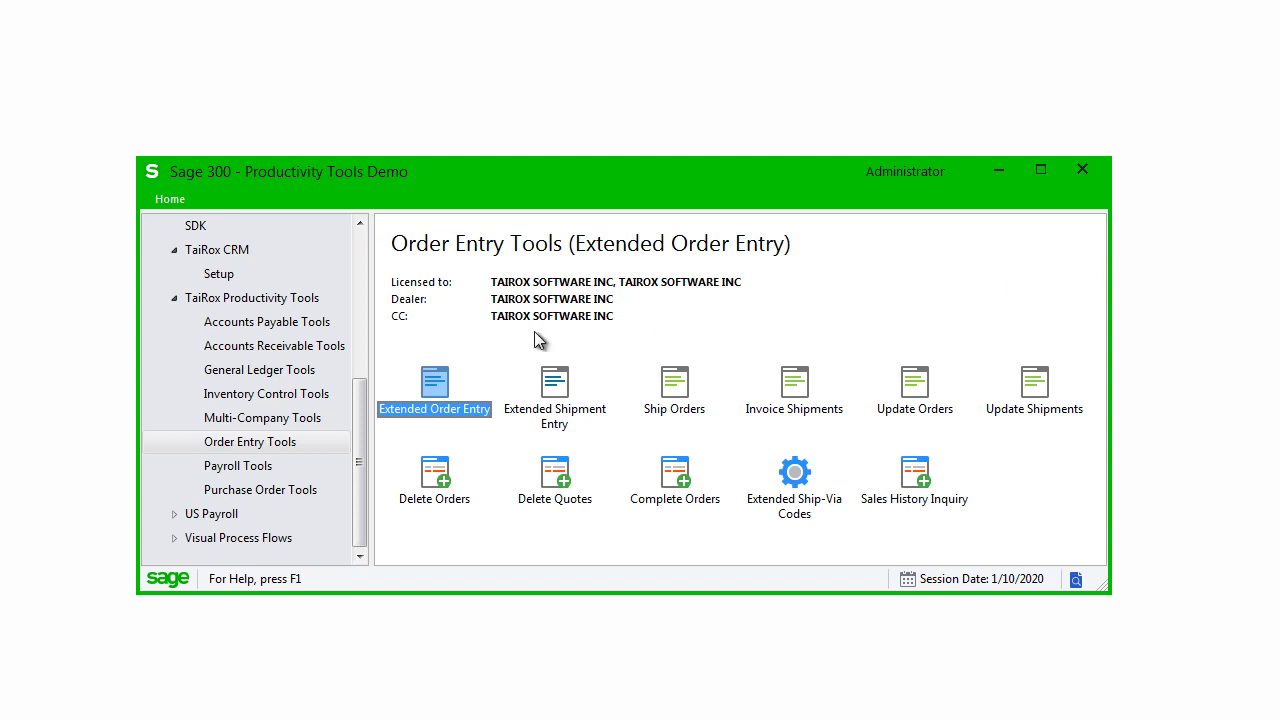
# Step: Open Extended Order Entry from the Order Entry Tools list
pyautogui.doubleClick(433, 385)
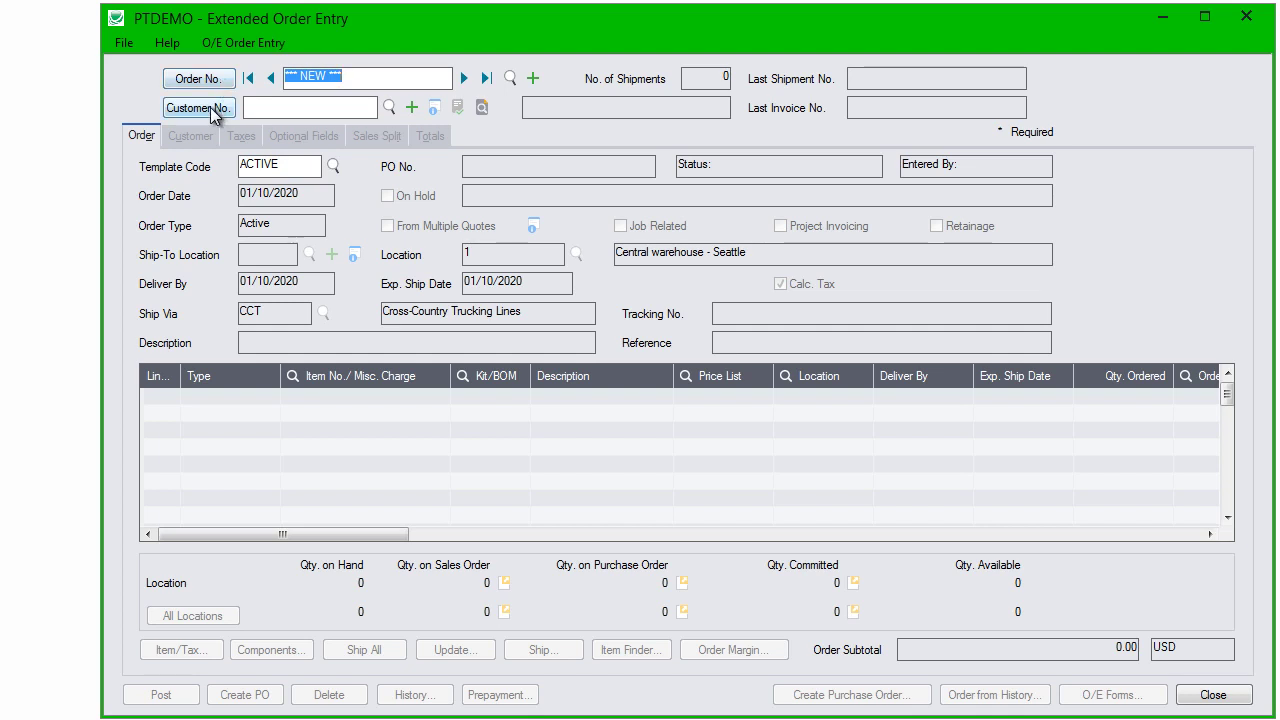
pyautogui.click(464, 78)
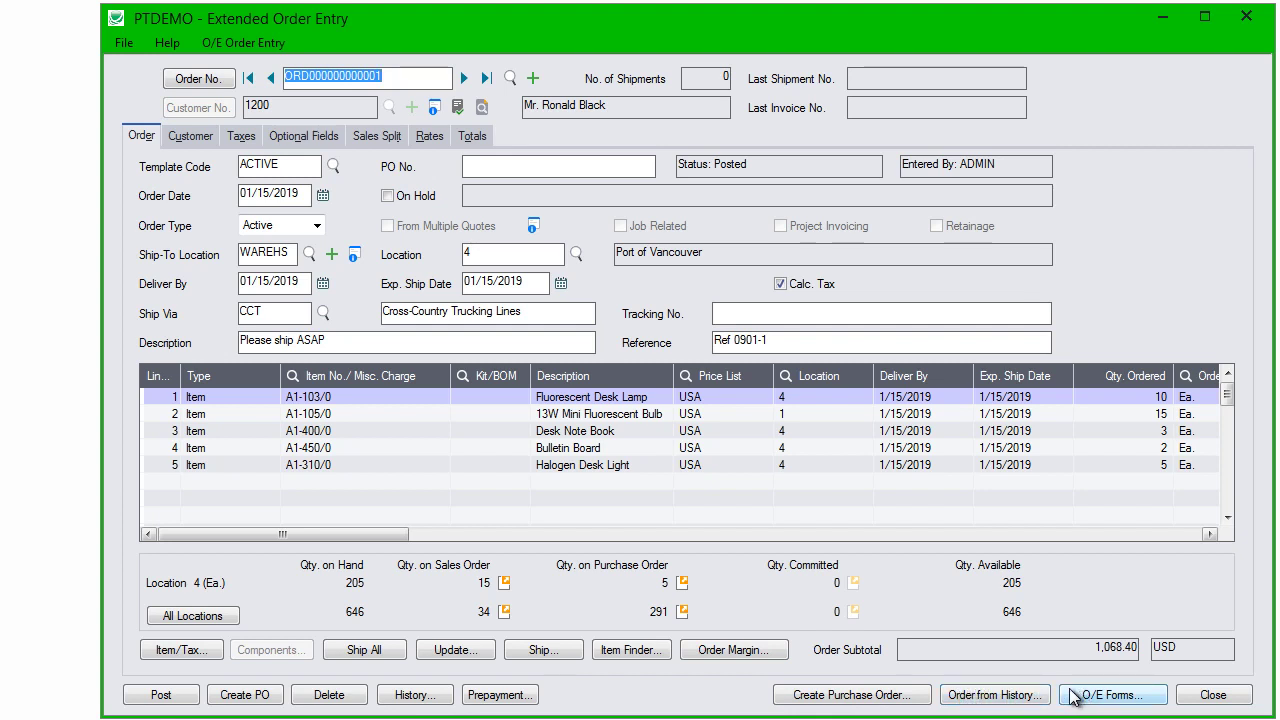
# Step: Review the lamp's stock at all locations, then close the Item Quantities window
pyautogui.click(194, 616)
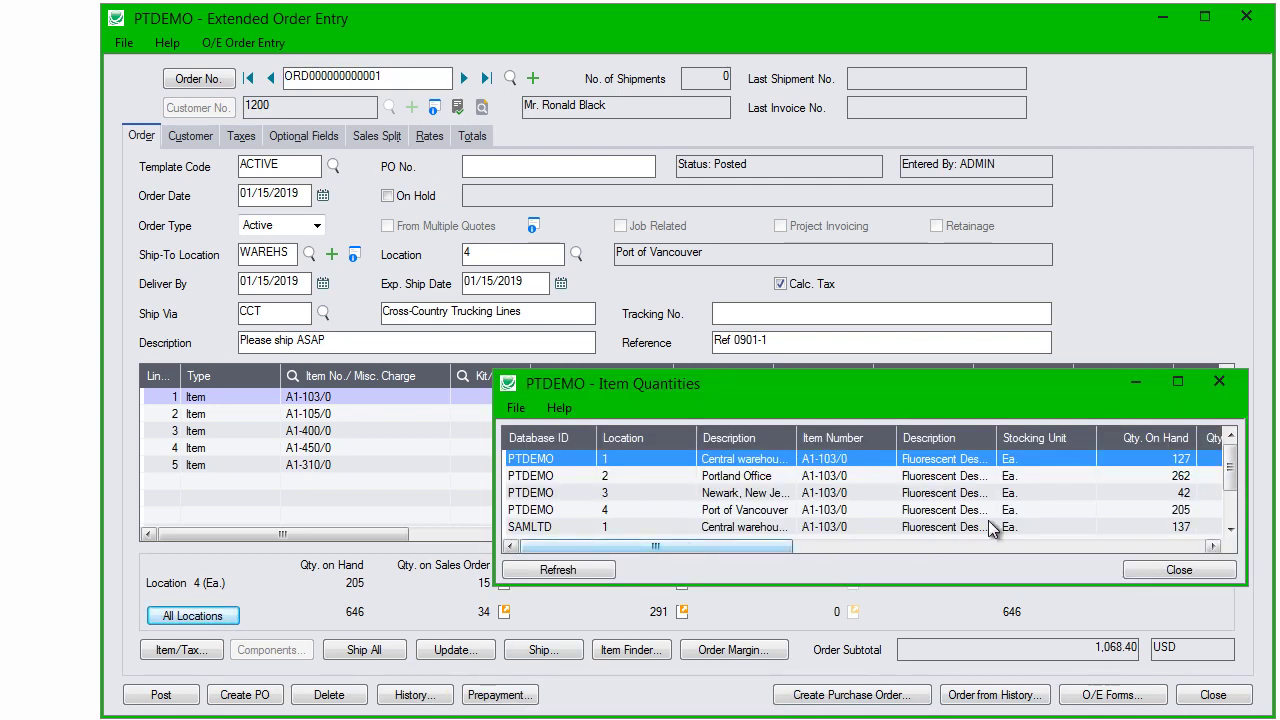
pyautogui.moveTo(1232, 486); pyautogui.dragTo(1228, 508)
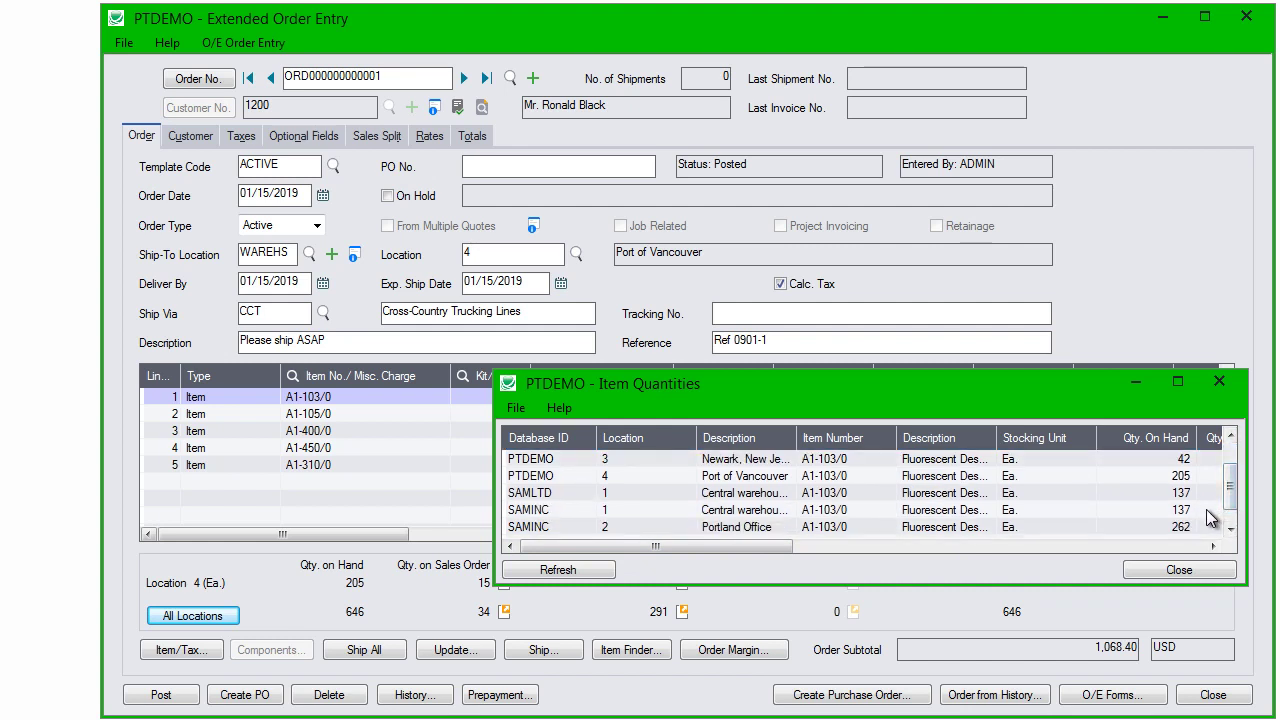
pyautogui.click(1141, 386)
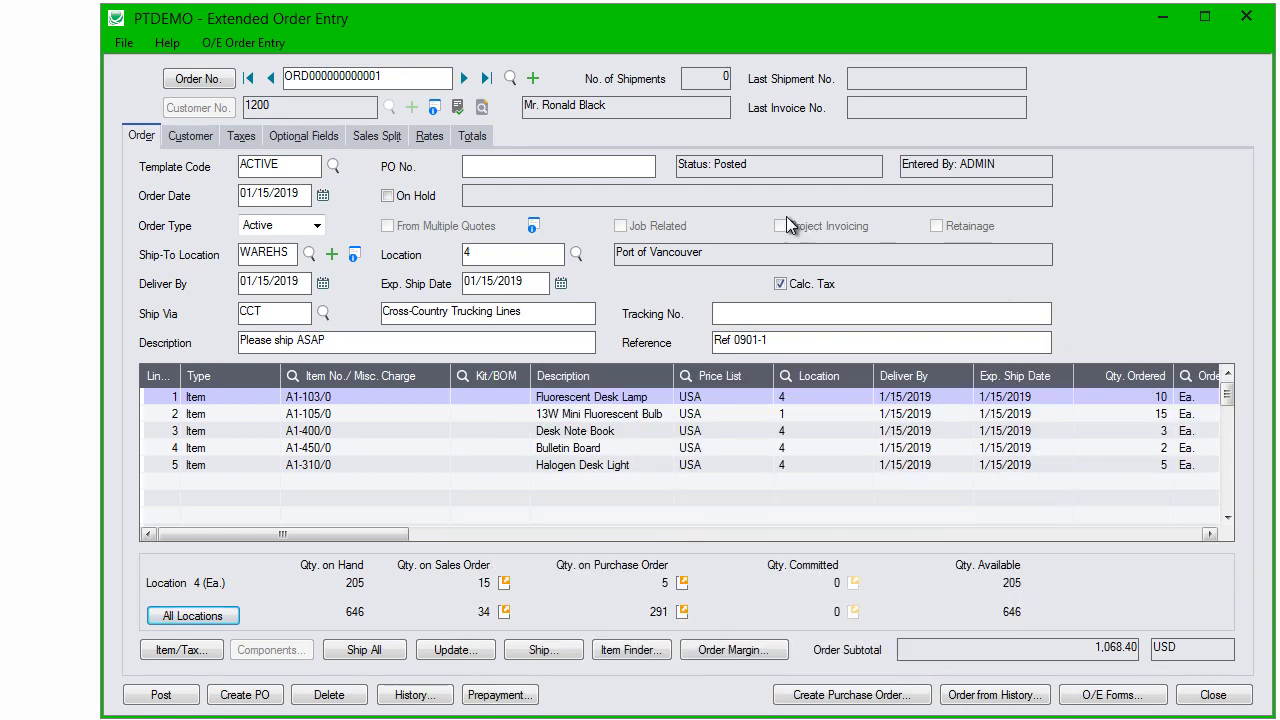
pyautogui.moveTo(386, 540); pyautogui.dragTo(1205, 541)
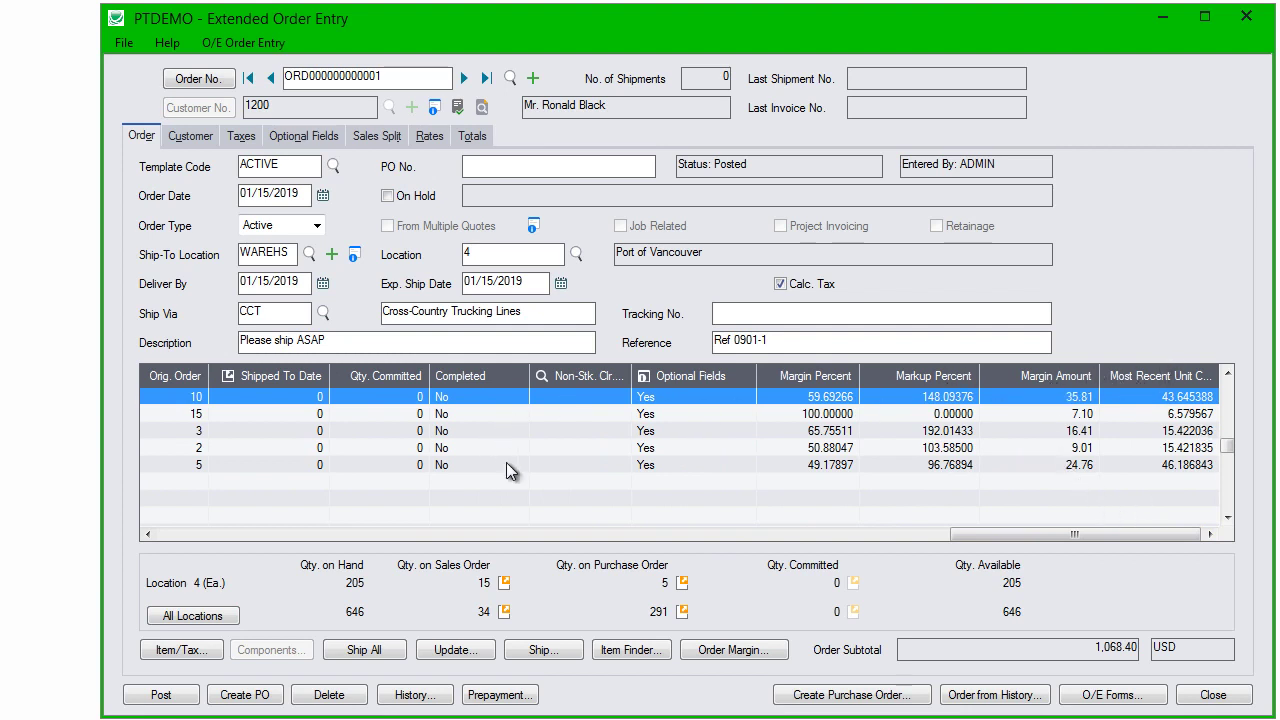
# Step: Search Item Finder for 'light desk' and add Halogen Desk Light A1-310/0 to the order
pyautogui.click(626, 650)
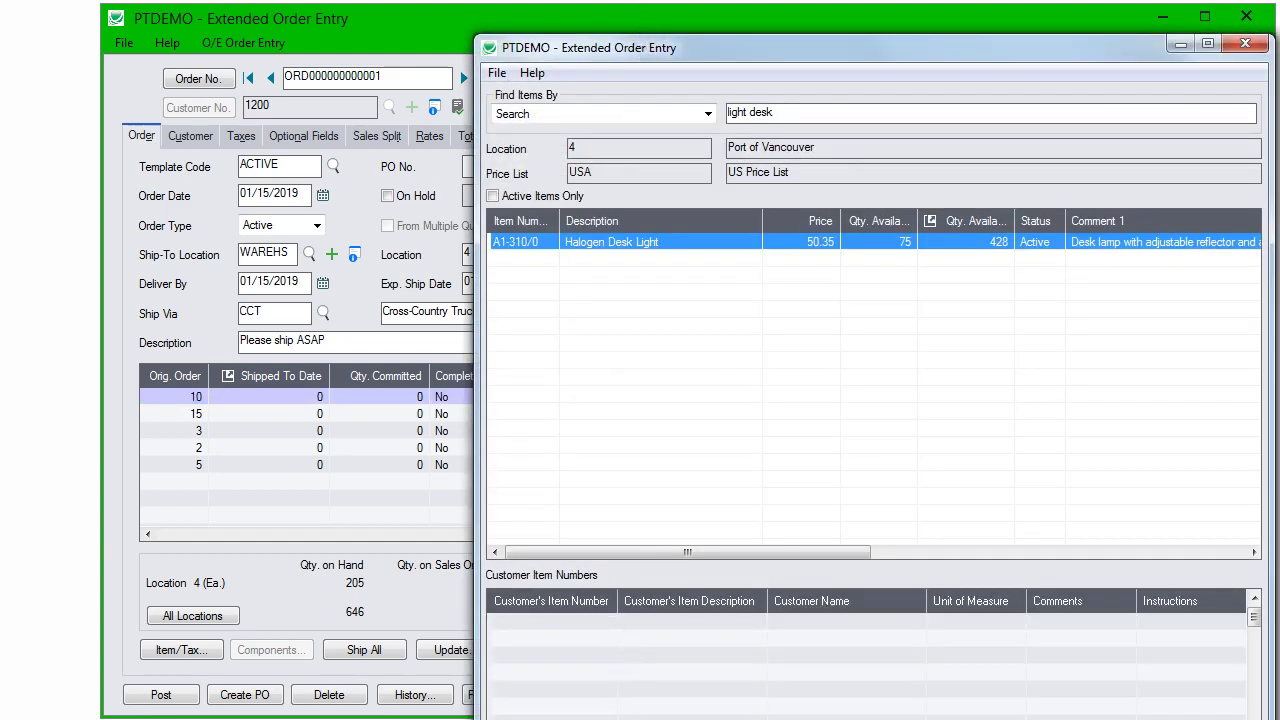
pyautogui.moveTo(641, 47); pyautogui.dragTo(624, 34)
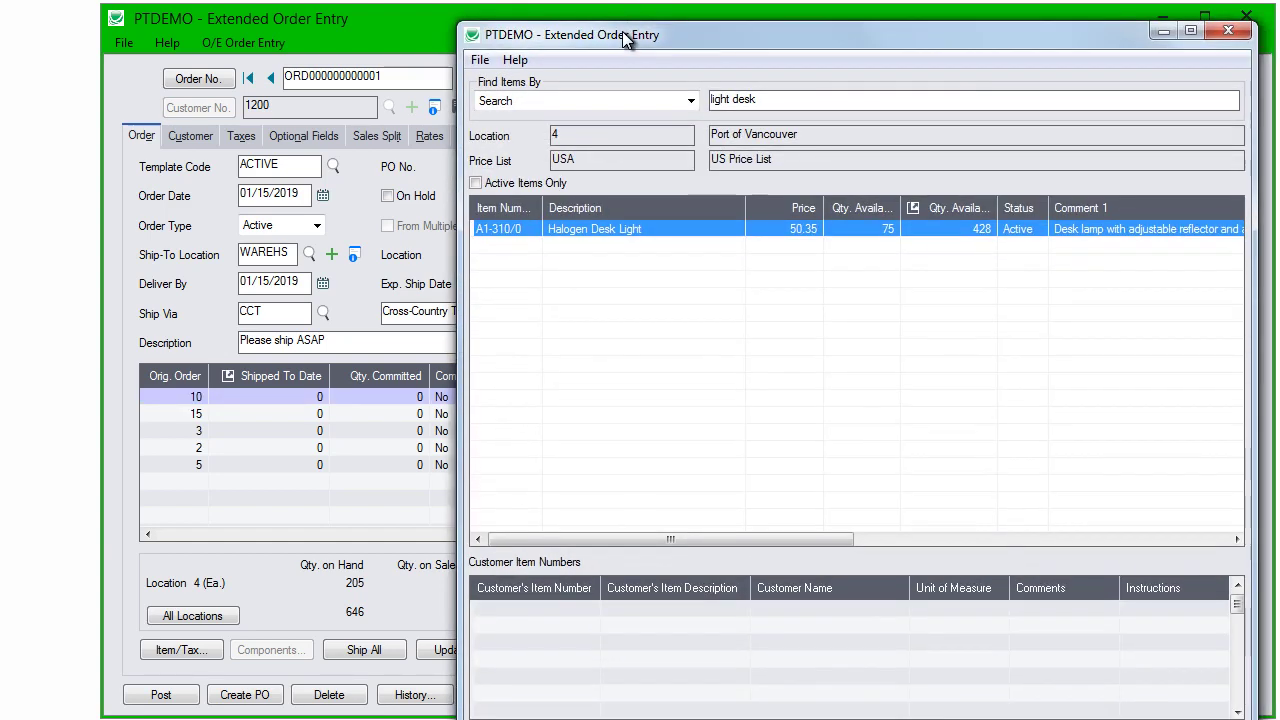
pyautogui.click(763, 99)
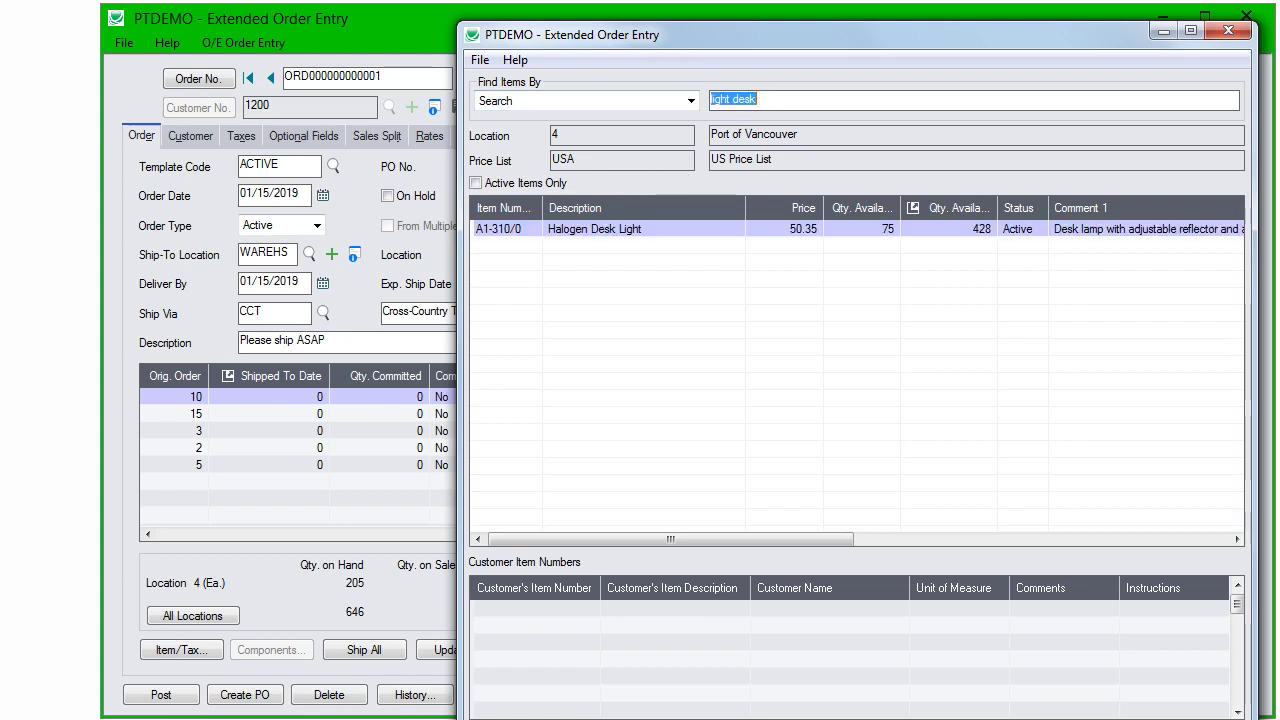
pyautogui.write('ligh')
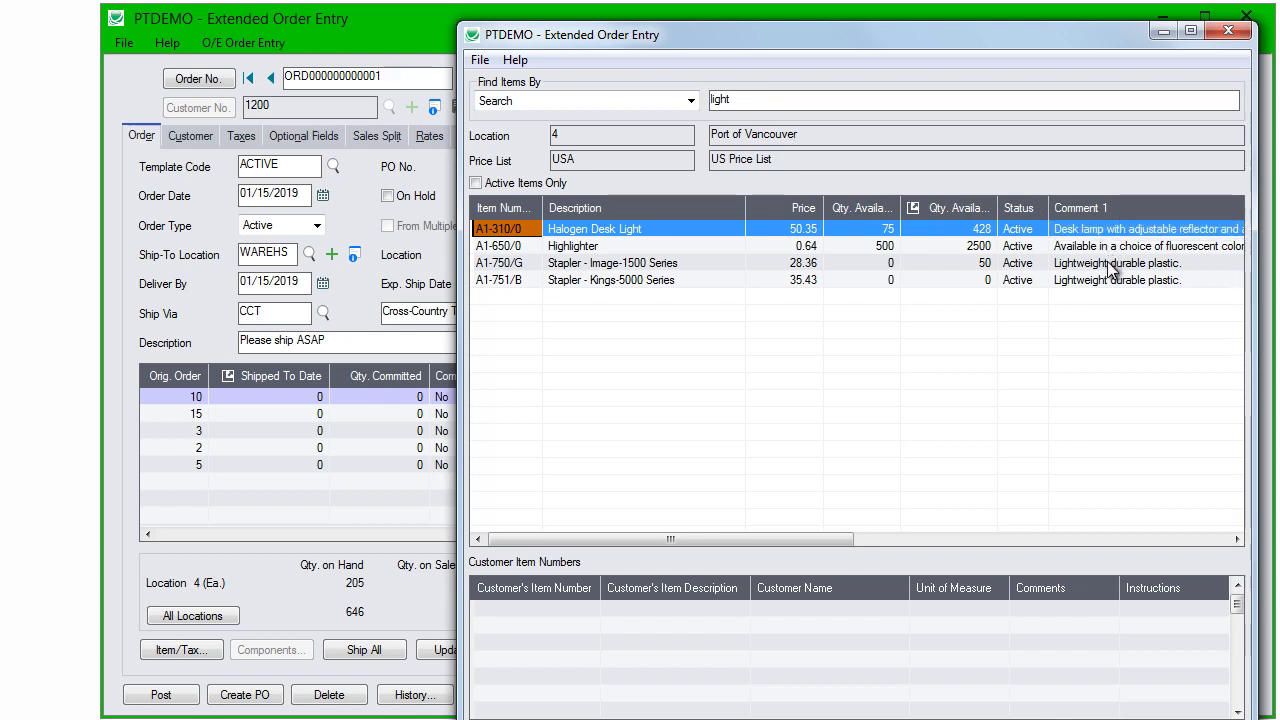
pyautogui.click(828, 107)
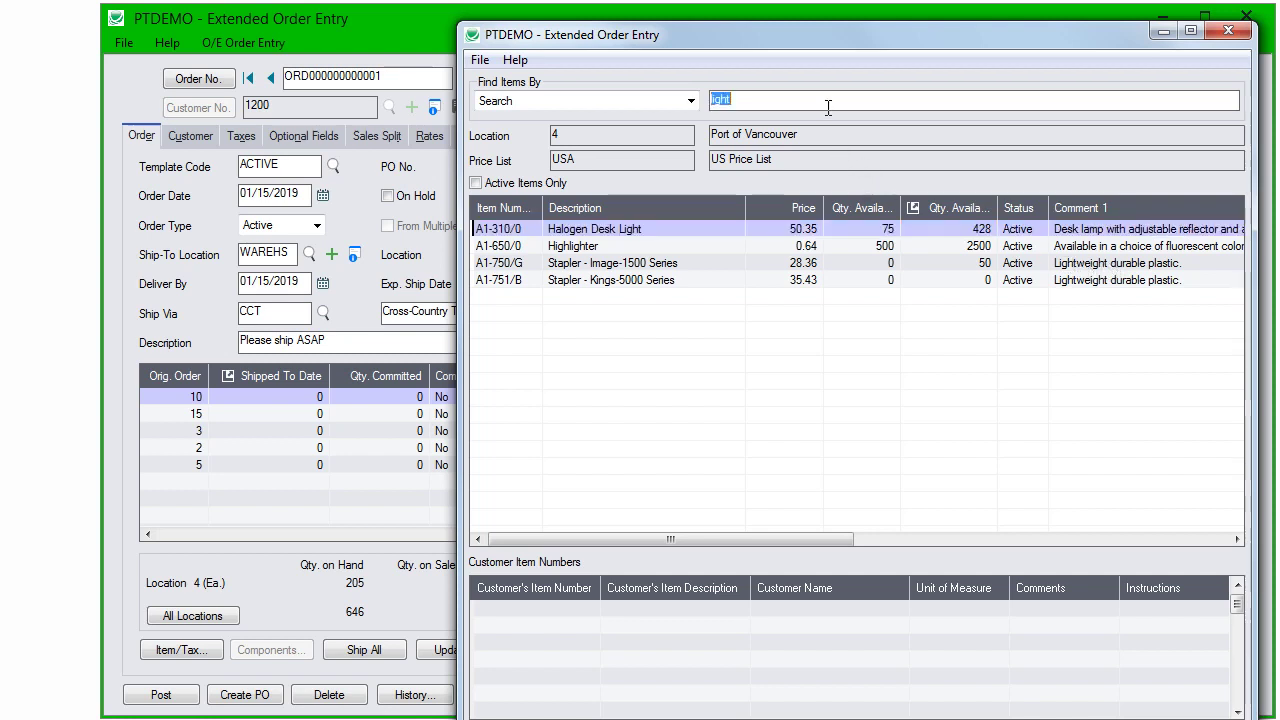
pyautogui.click(828, 107)
pyautogui.write('desk')
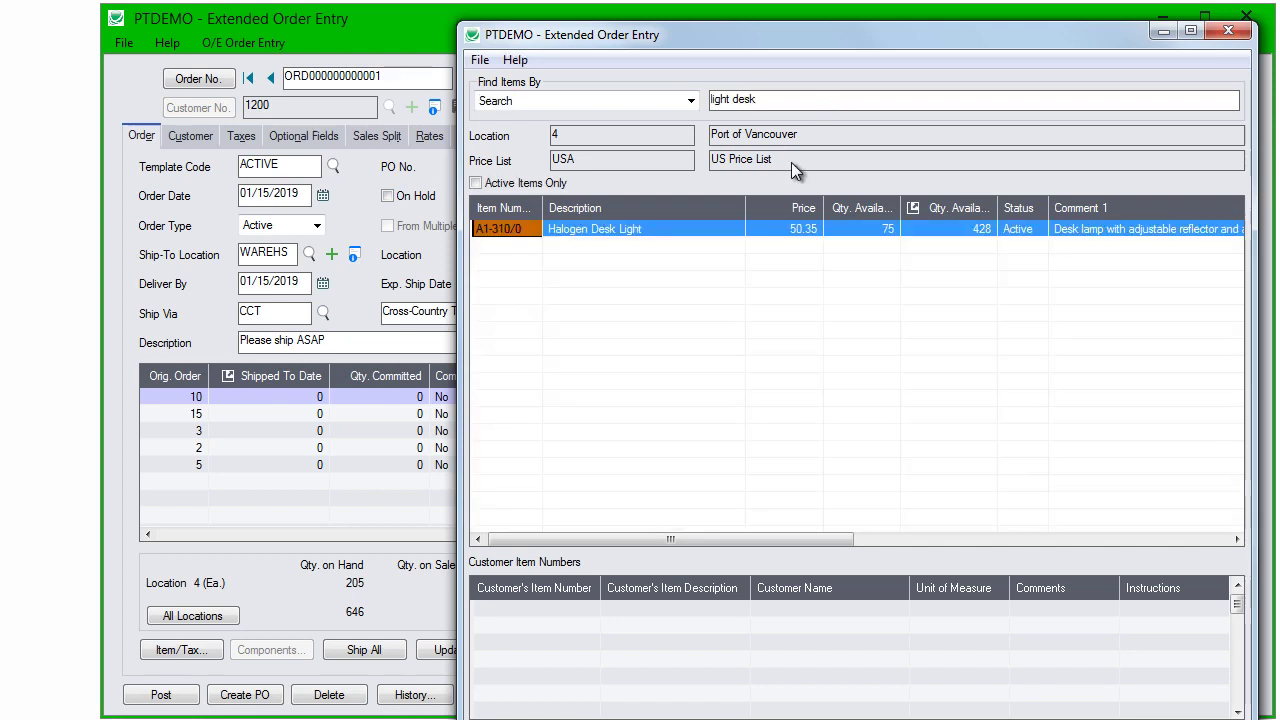
pyautogui.doubleClick(604, 231)
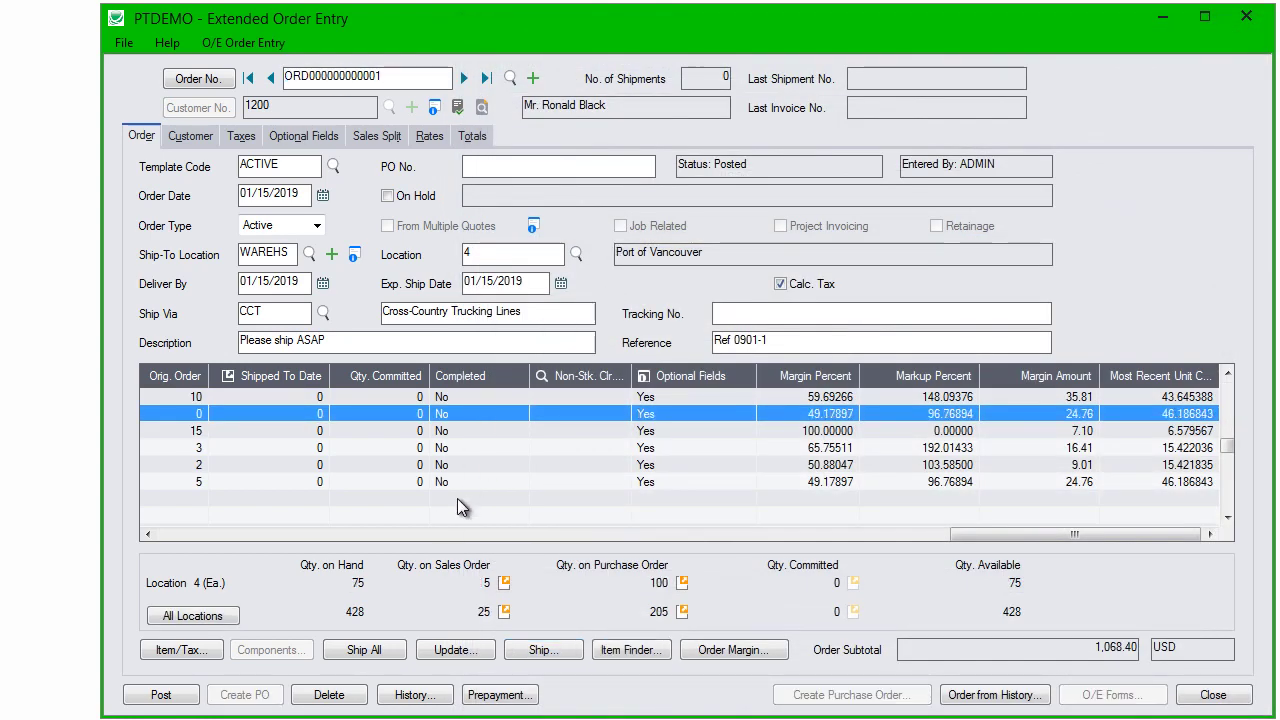
# Step: Order 10 Halogen Desk Lights and check that item's stock at every location
pyautogui.moveTo(946, 534); pyautogui.dragTo(130, 534)
pyautogui.click(1122, 414)
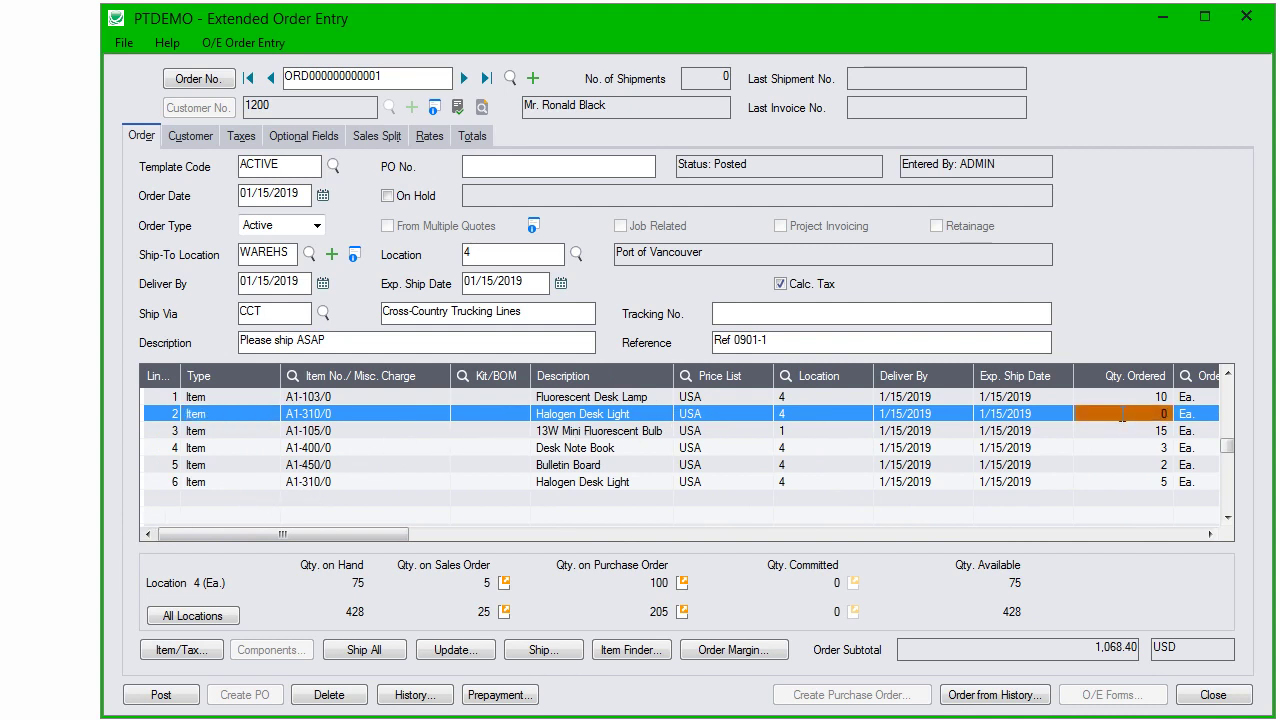
pyautogui.click(1122, 414)
pyautogui.write('10')
pyautogui.press('Tab')
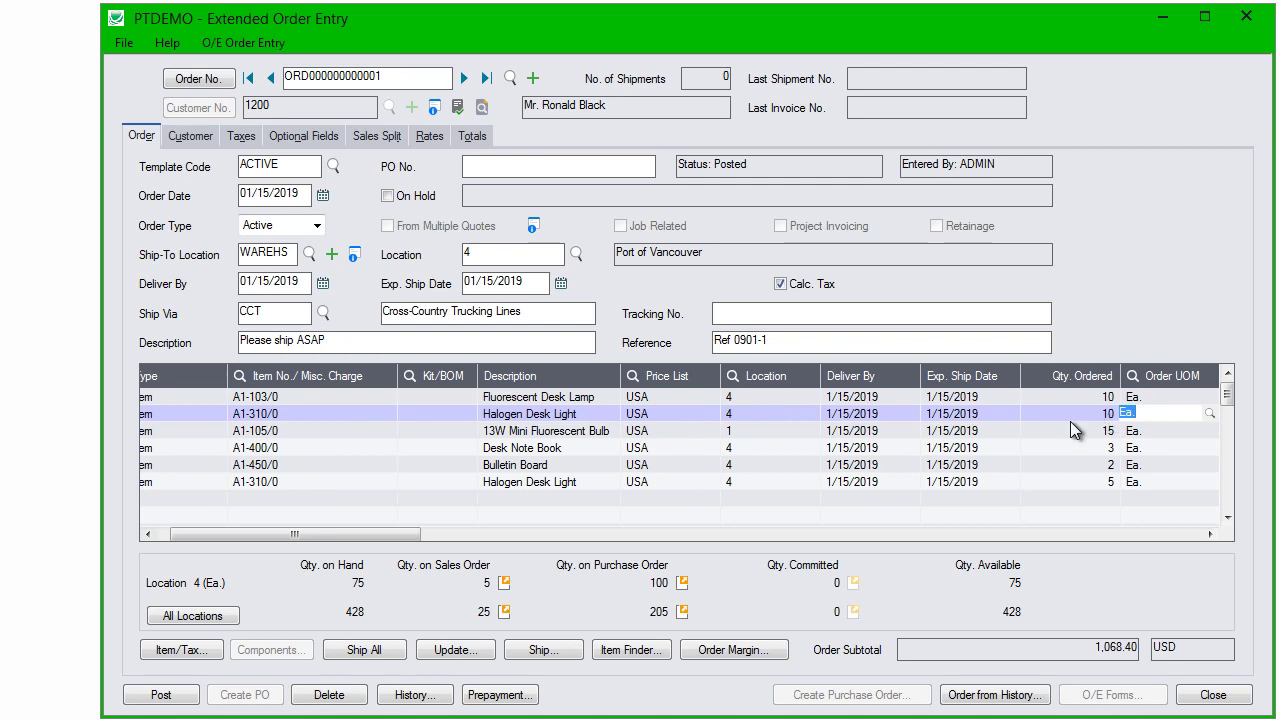
pyautogui.click(230, 620)
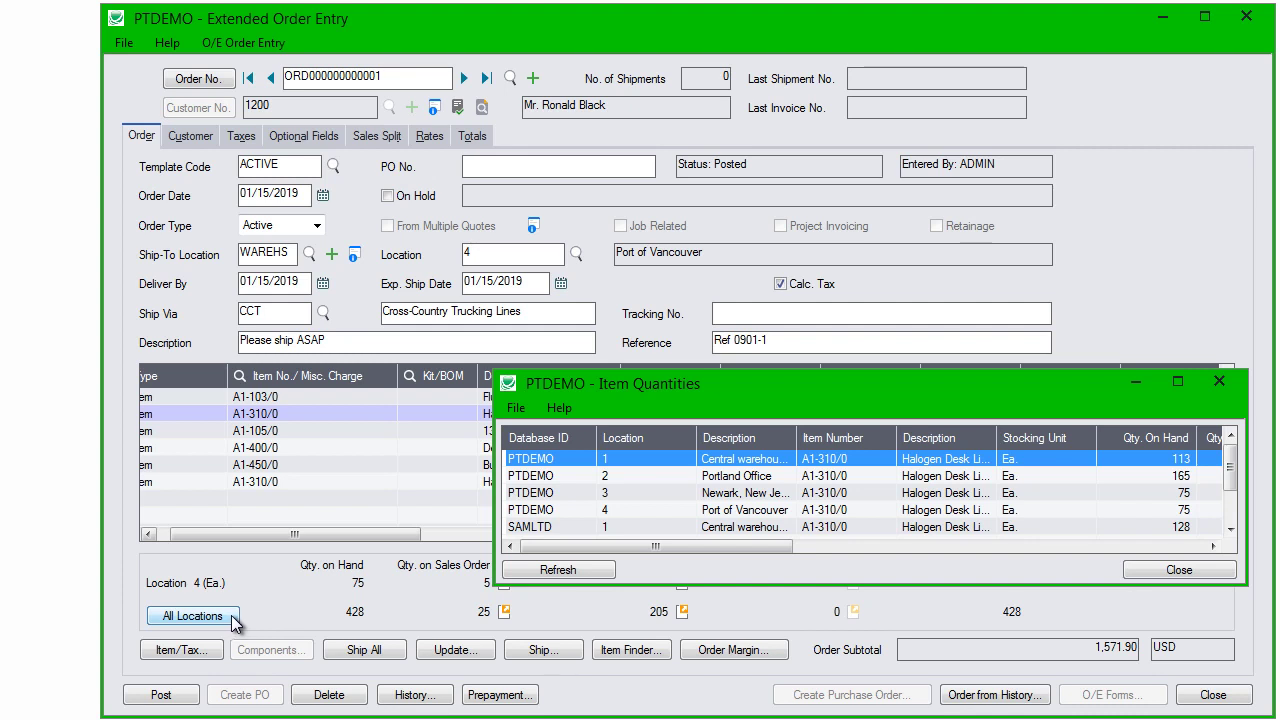
pyautogui.click(1220, 383)
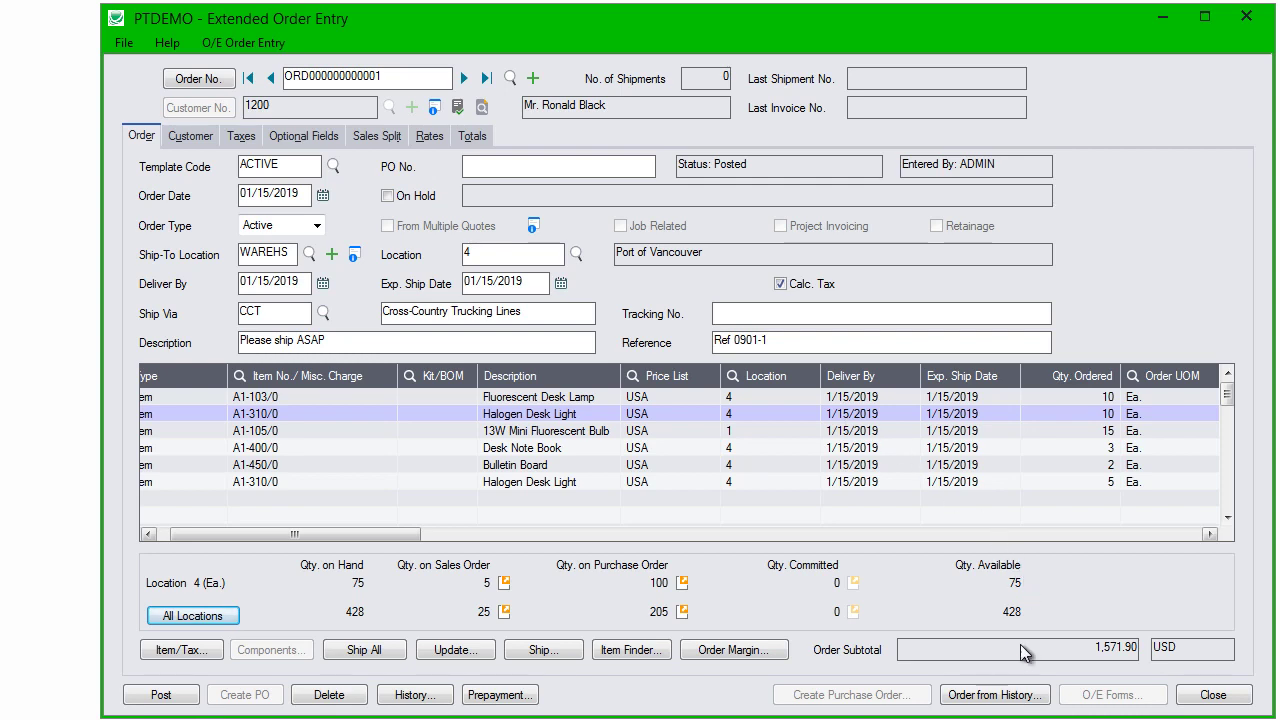
# Step: Post the current order and start a new order for customer 1200
pyautogui.click(531, 77)
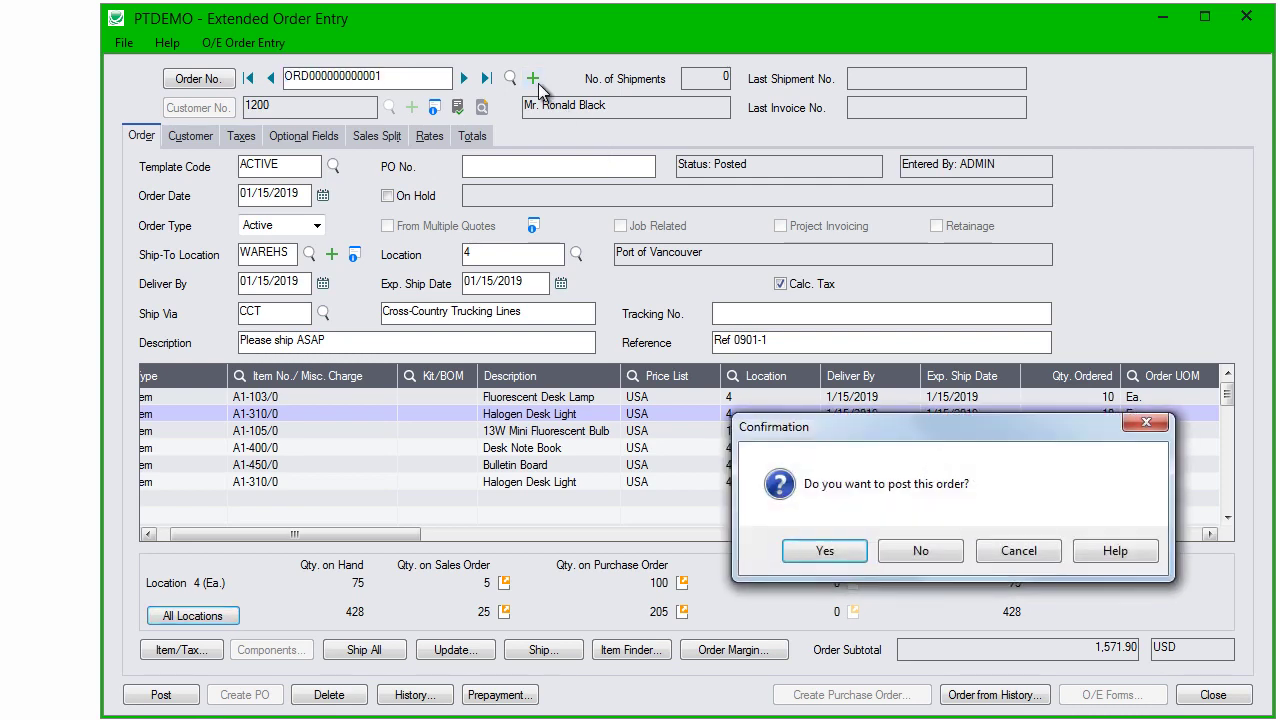
pyautogui.click(824, 551)
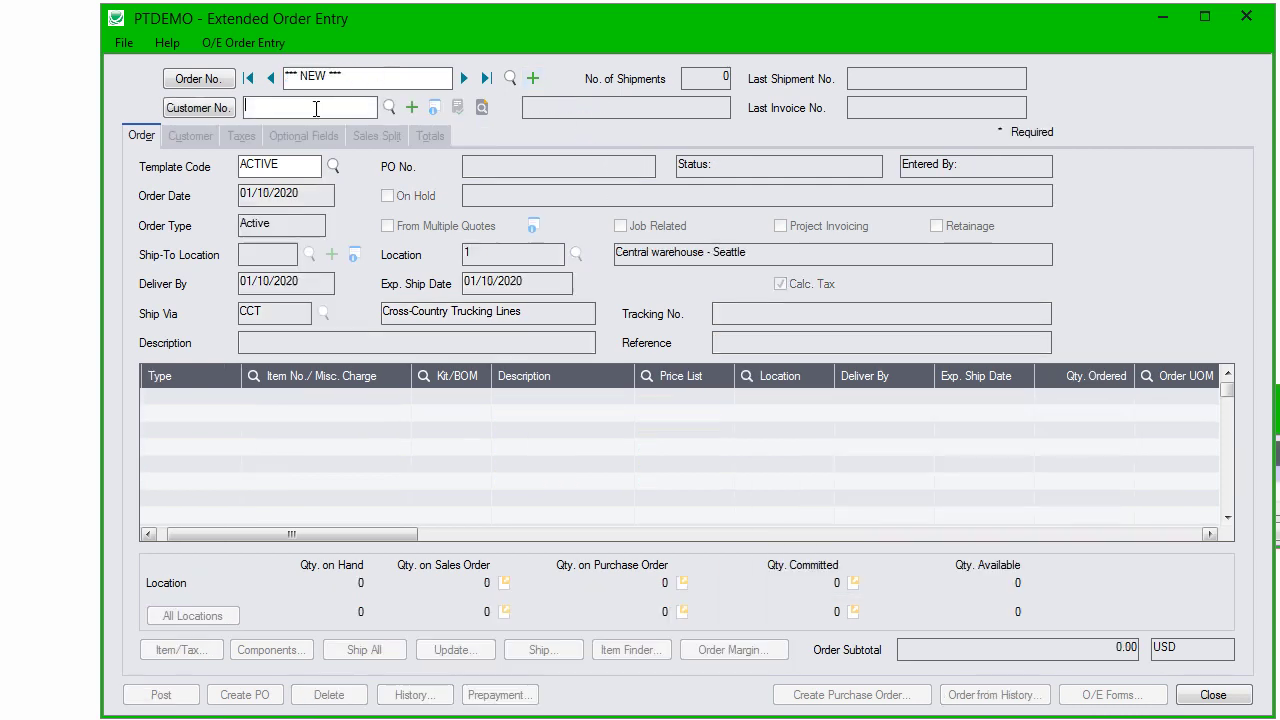
pyautogui.click(316, 108)
pyautogui.write('1200')
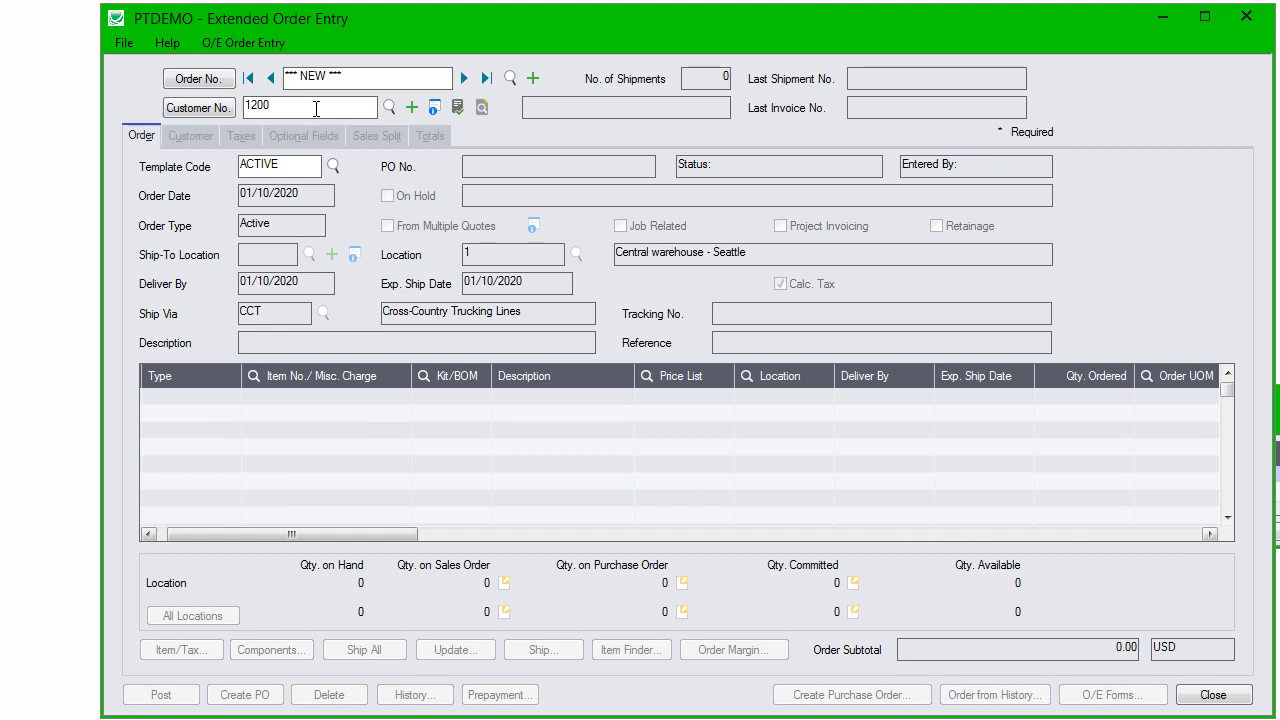
pyautogui.press('Tab')
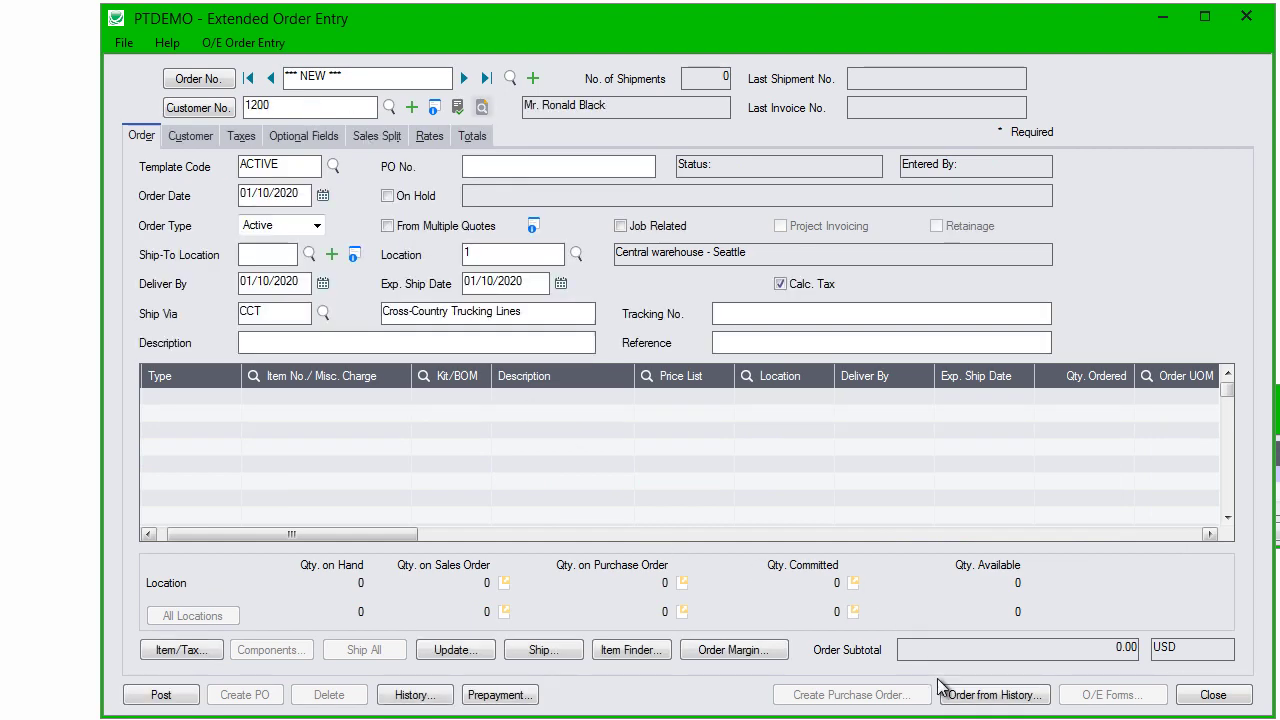
# Step: Open order history selected by Order Date, with start date 10/01/2019
pyautogui.click(950, 697)
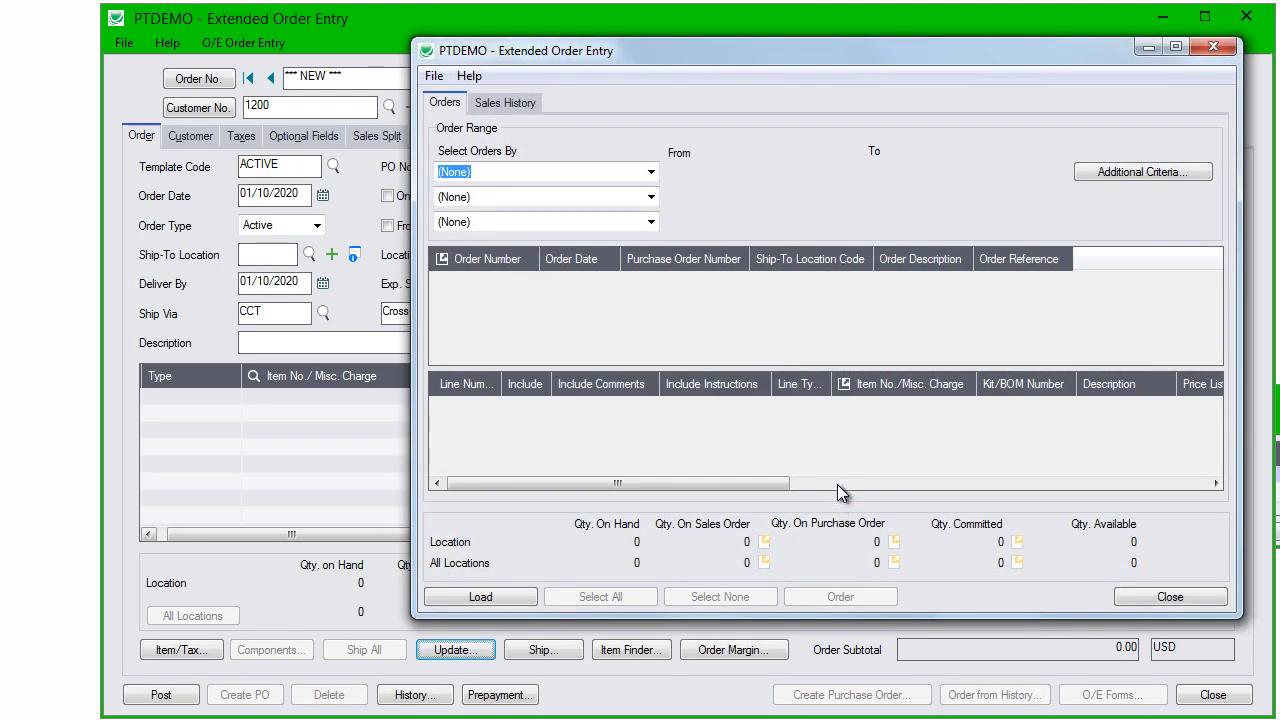
pyautogui.click(651, 174)
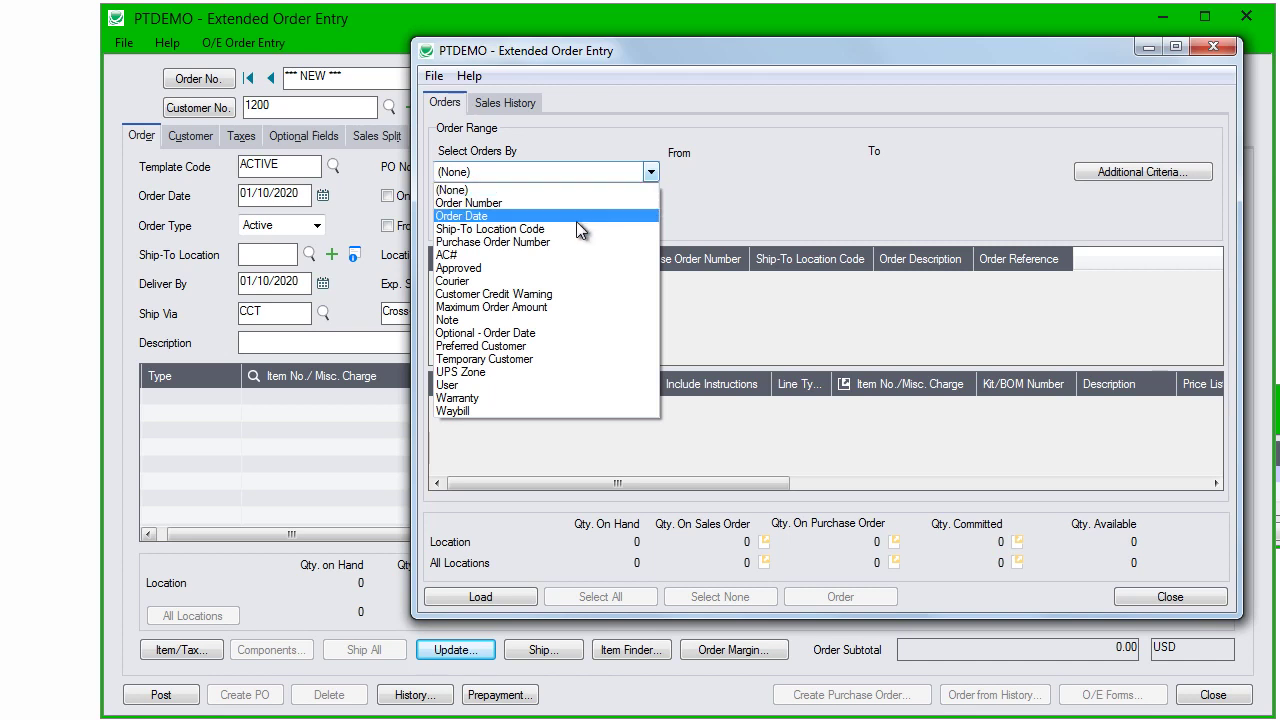
pyautogui.click(573, 216)
pyautogui.click(850, 171)
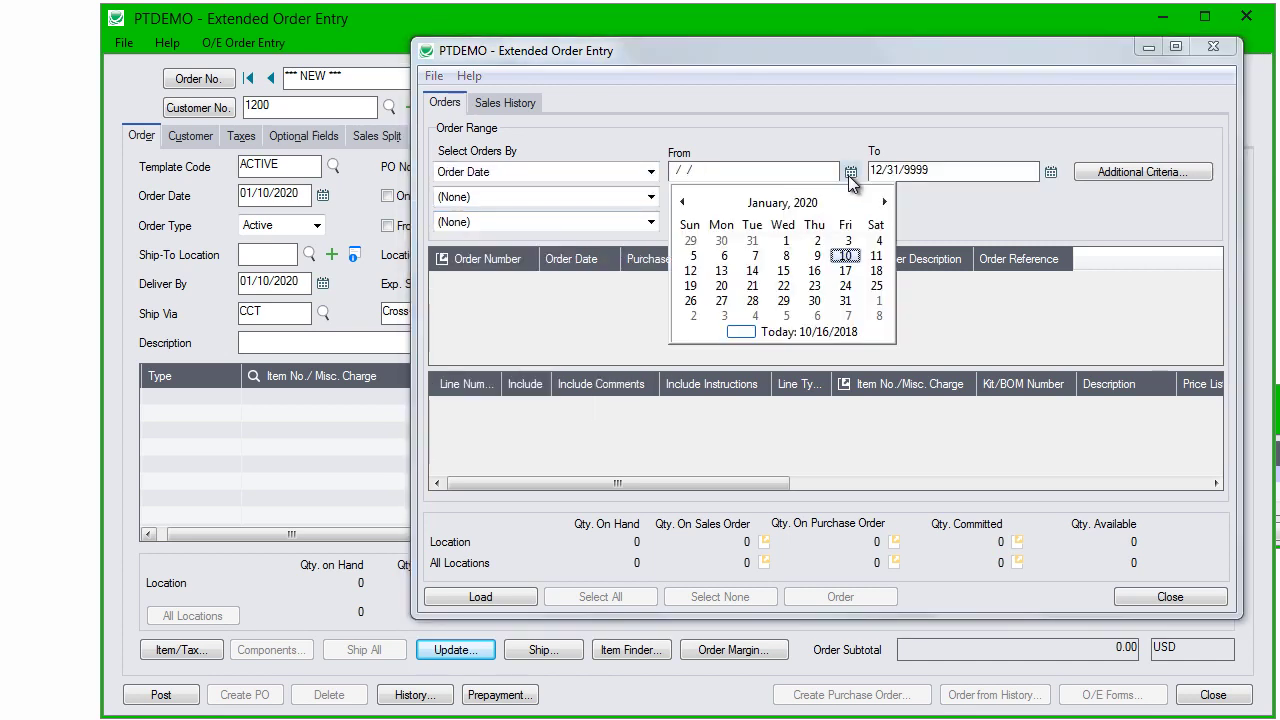
pyautogui.click(684, 202)
pyautogui.click(684, 202)
pyautogui.click(684, 202)
pyautogui.click(753, 242)
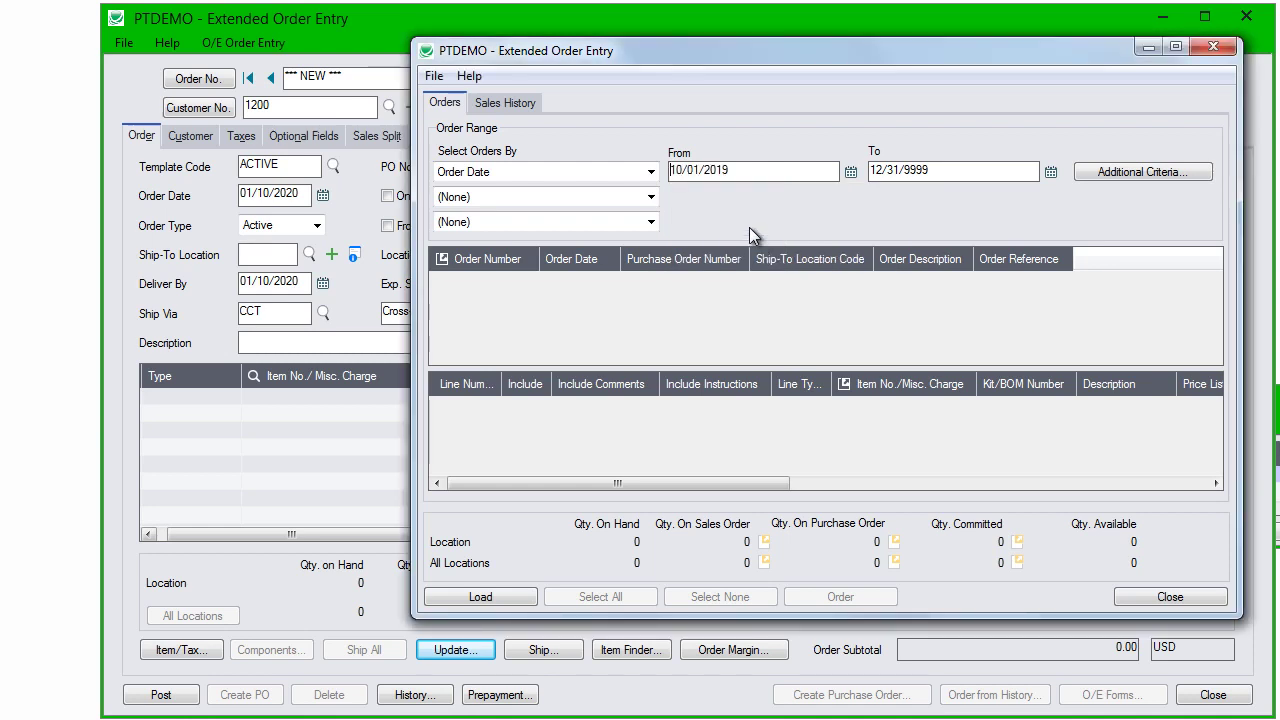
# Step: Set the end date to 12/31/2019 and list the matching past orders
pyautogui.click(984, 176)
pyautogui.write('10/01/2019')
pyautogui.click(1050, 173)
pyautogui.click(1084, 202)
pyautogui.click(1084, 202)
pyautogui.click(952, 316)
pyautogui.click(484, 598)
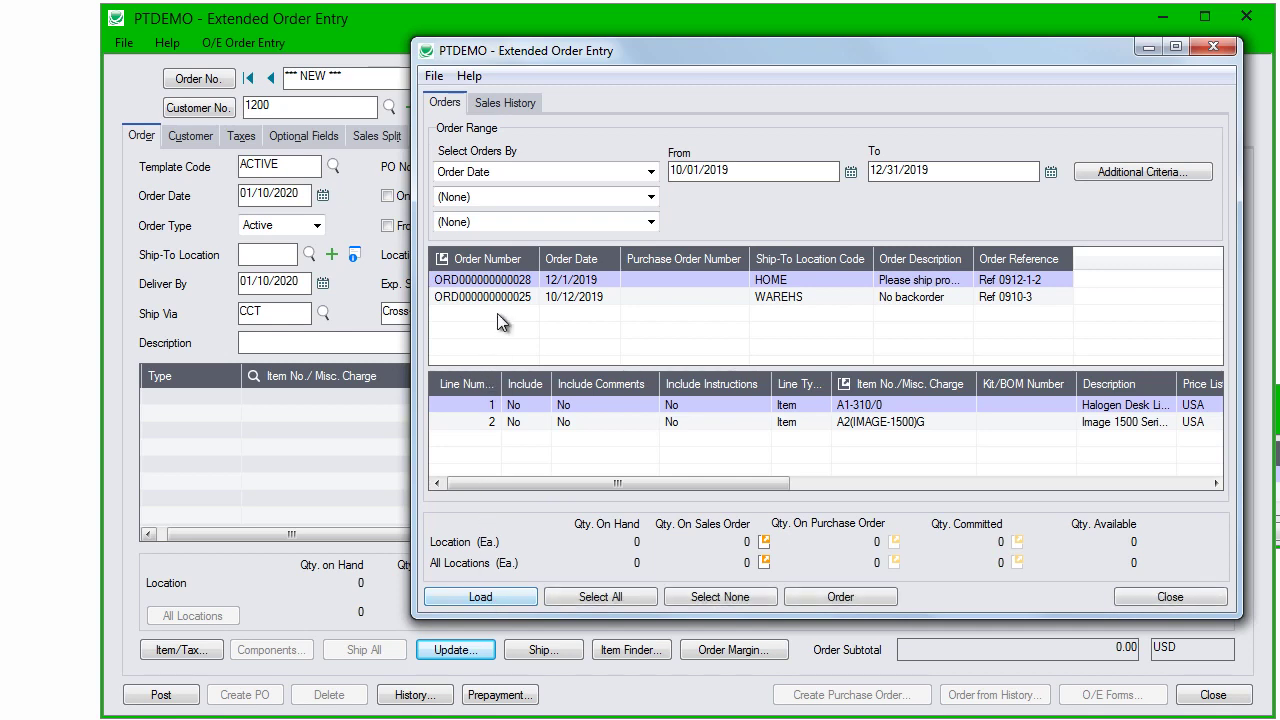
pyautogui.click(503, 298)
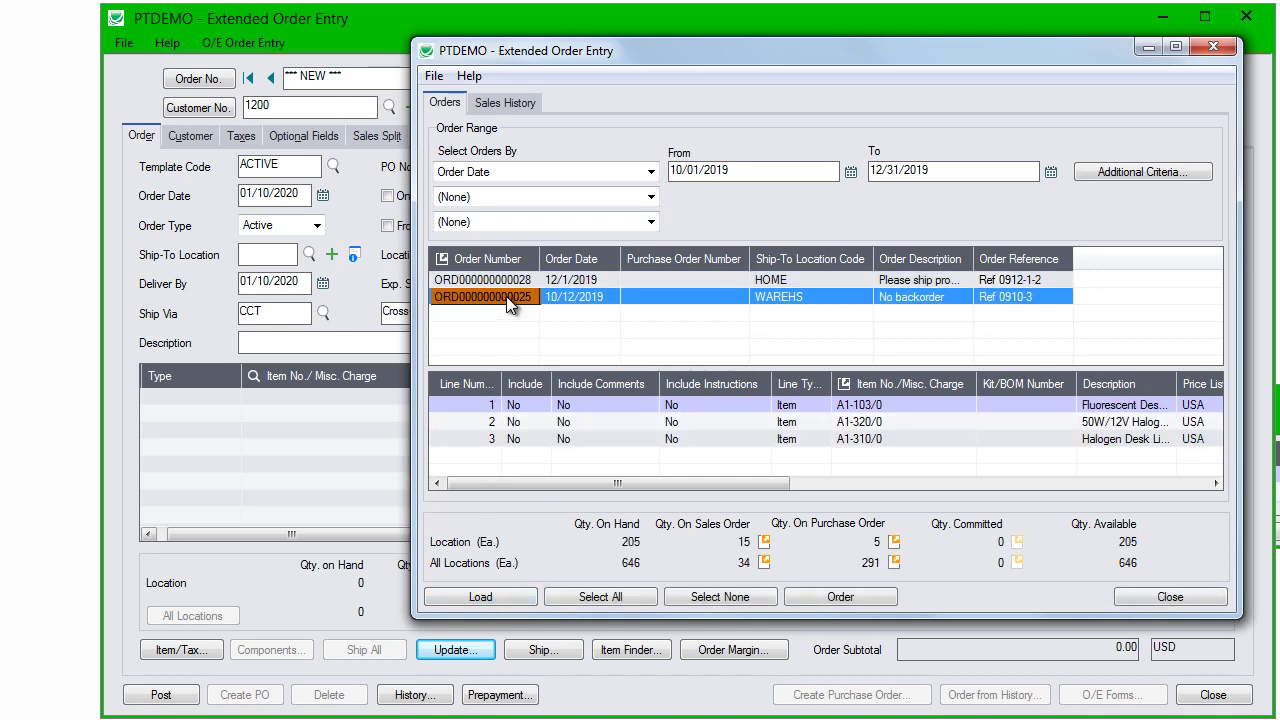
pyautogui.doubleClick(490, 297)
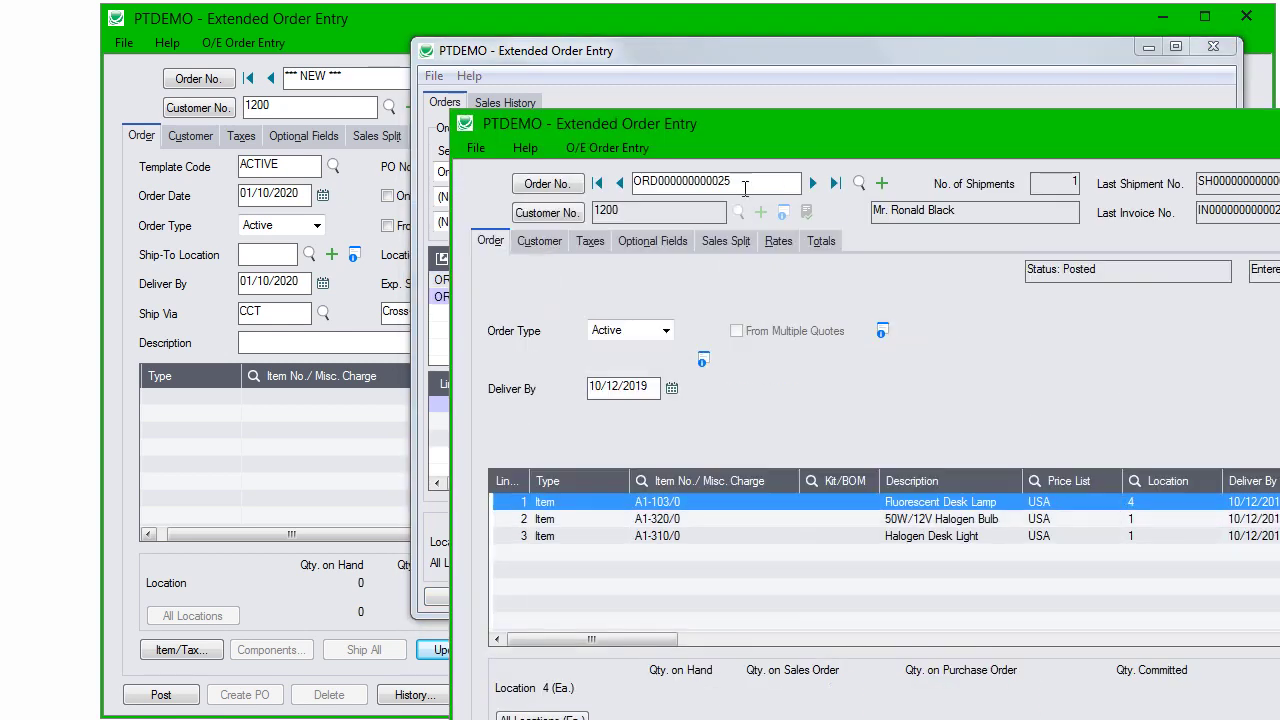
pyautogui.moveTo(798, 147); pyautogui.dragTo(597, 68)
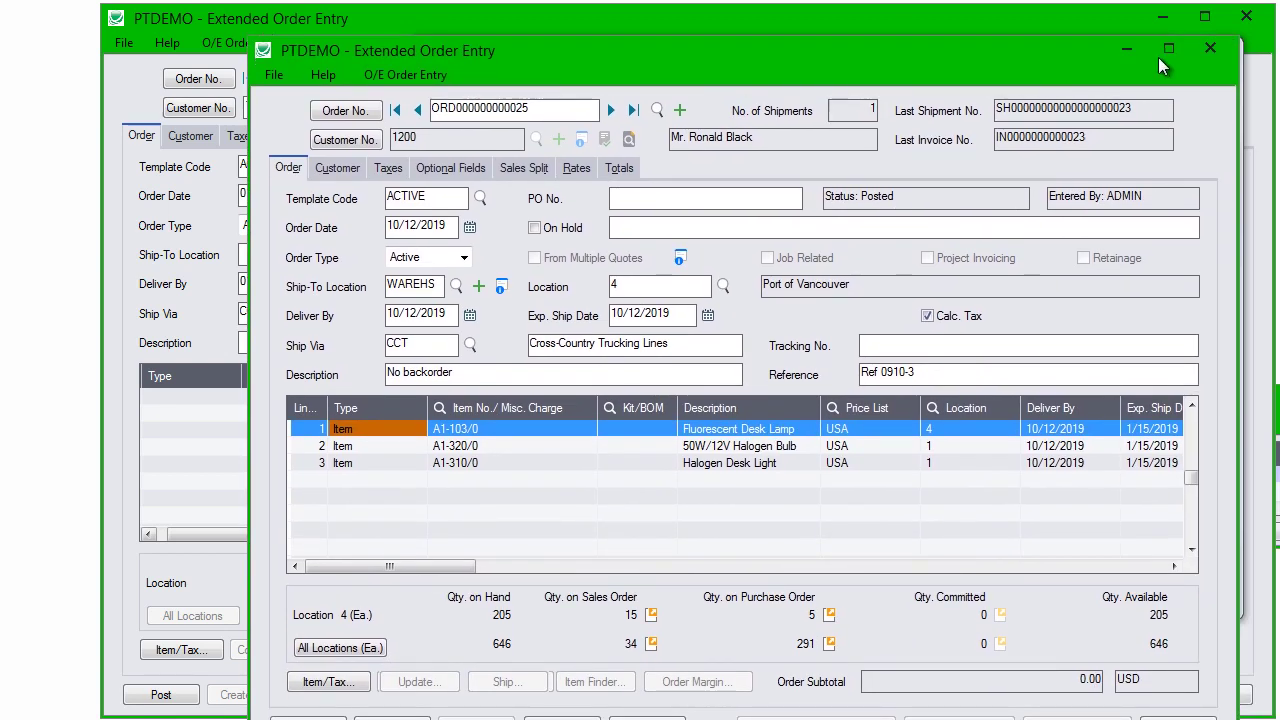
pyautogui.click(1205, 50)
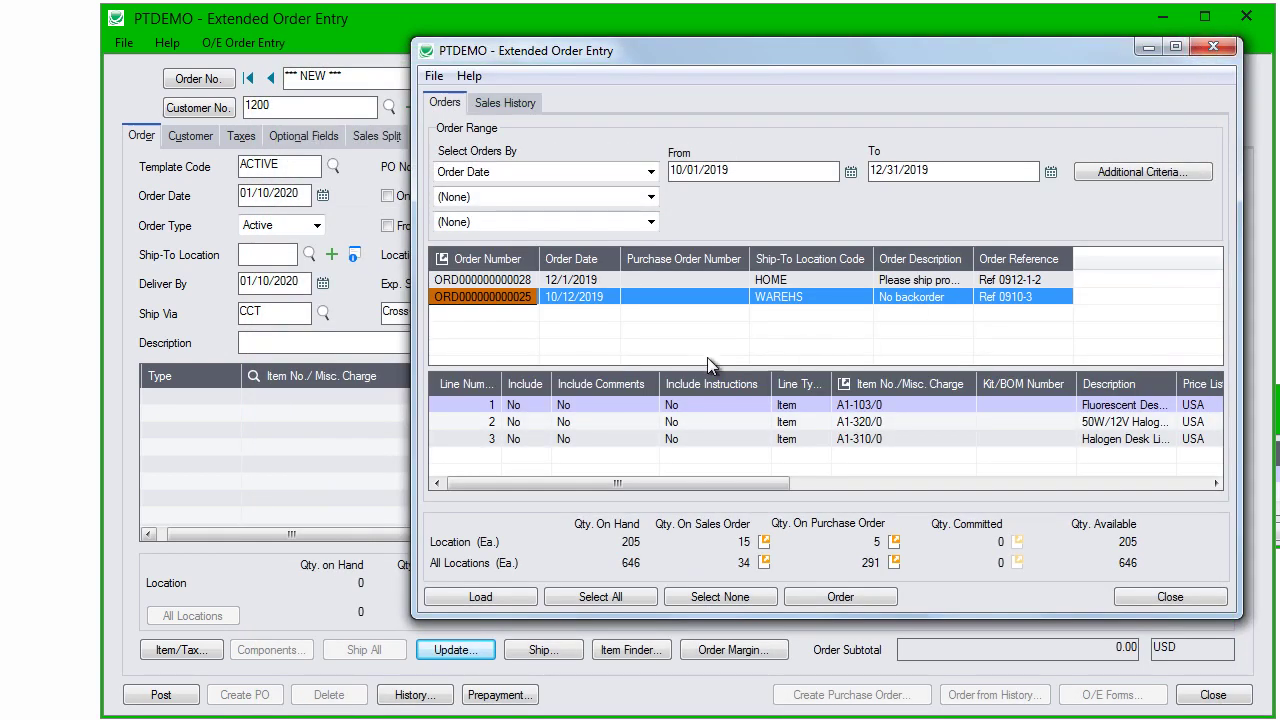
# Step: Include the Halogen Bulb (quantity 6) and Desk Light lines and copy them at historical prices
pyautogui.click(515, 422)
pyautogui.click(515, 439)
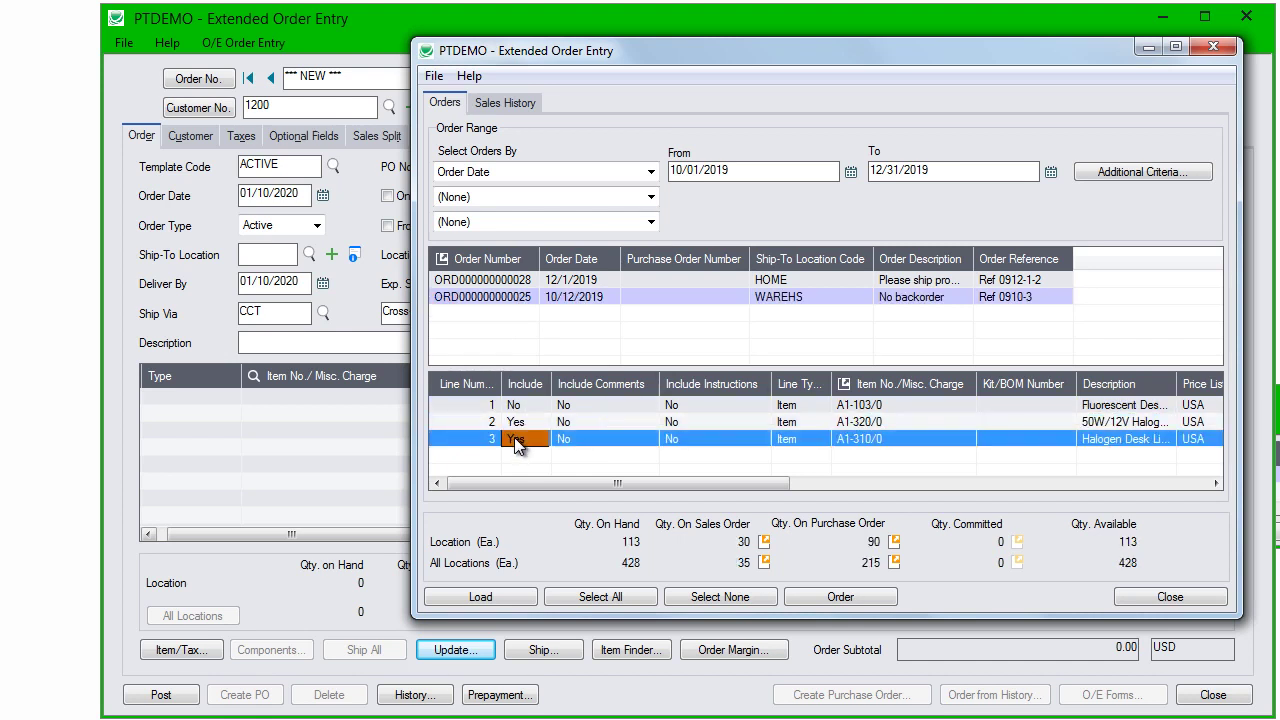
pyautogui.moveTo(517, 480); pyautogui.dragTo(790, 496)
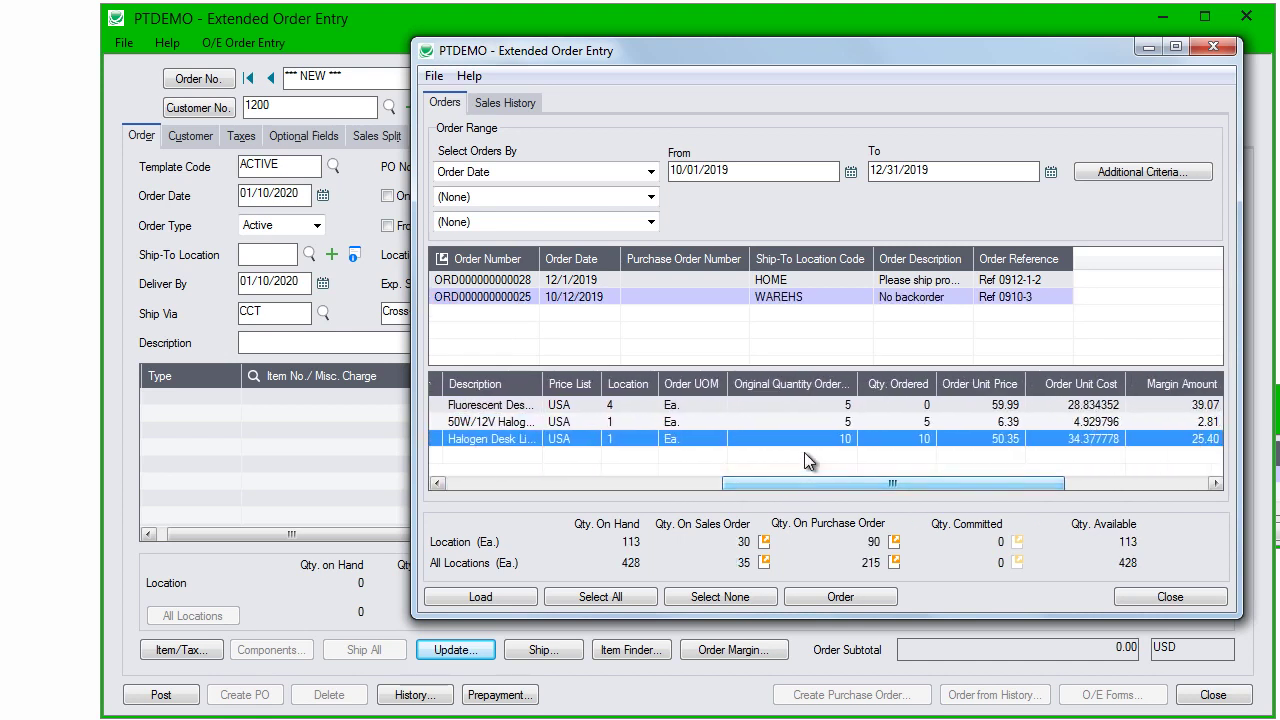
pyautogui.click(926, 421)
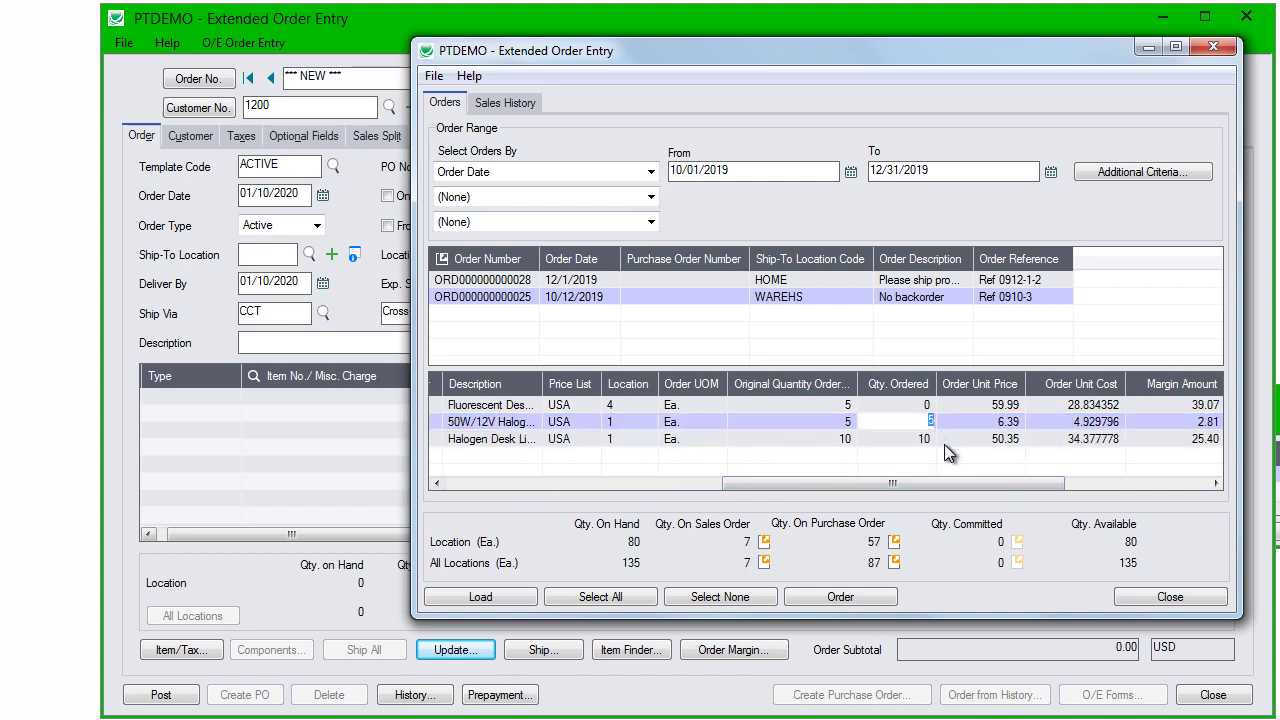
pyautogui.write('6')
pyautogui.press('Return')
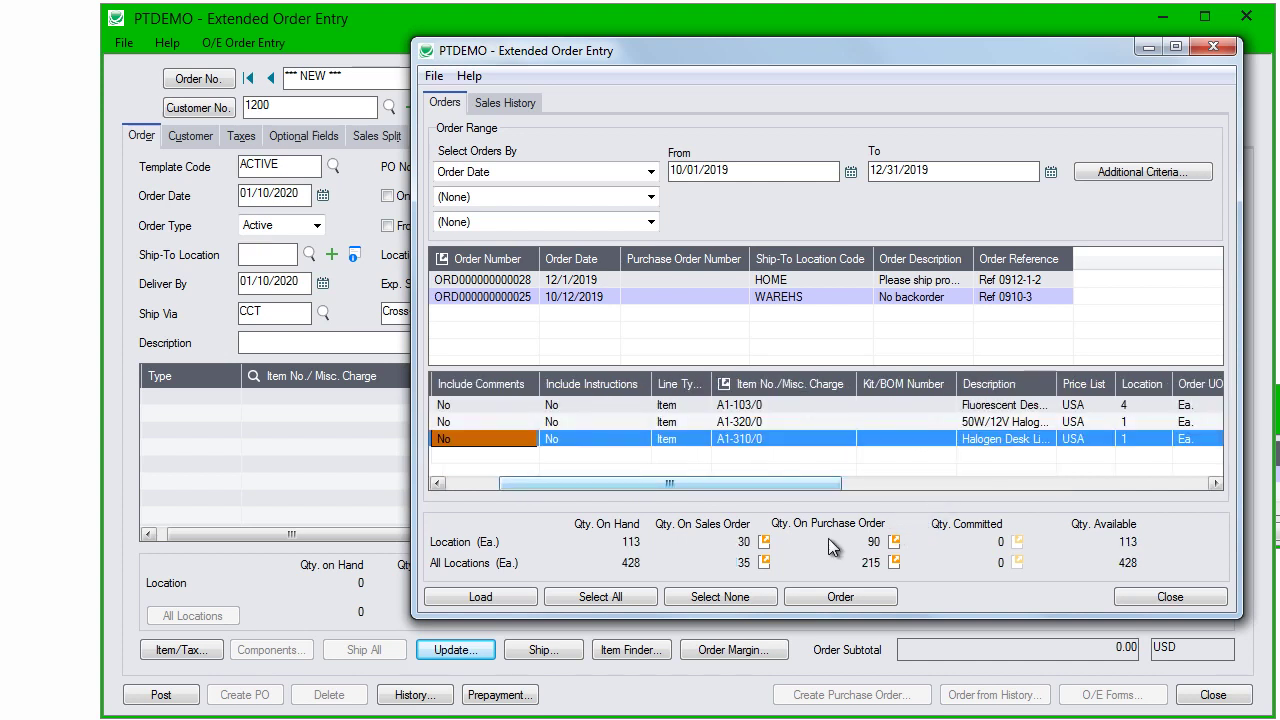
pyautogui.click(808, 603)
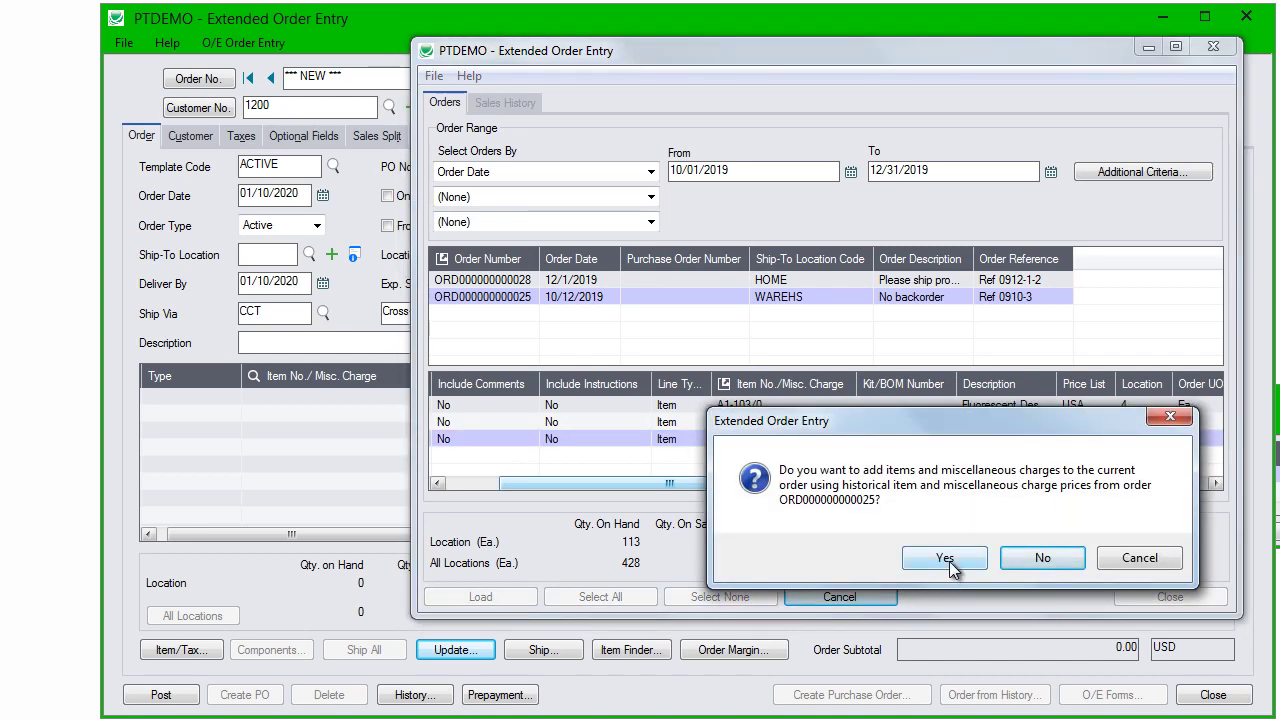
pyautogui.click(916, 562)
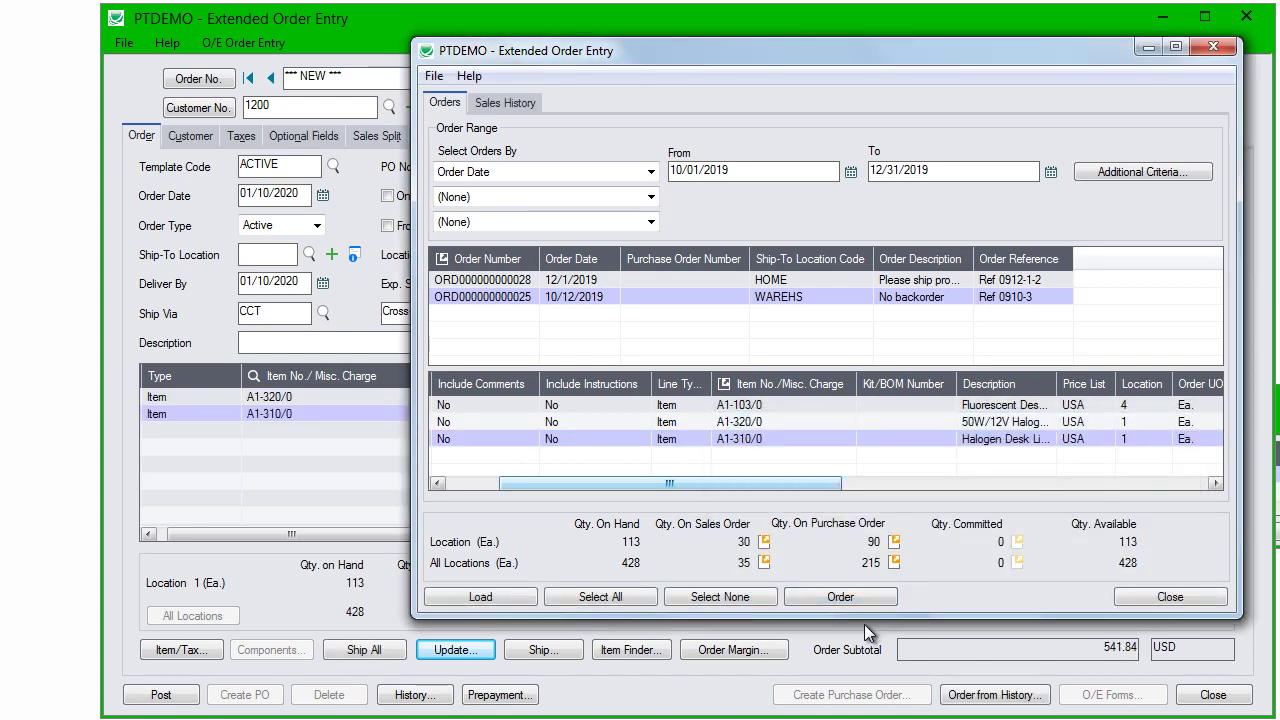
pyautogui.click(1210, 52)
pyautogui.click(184, 690)
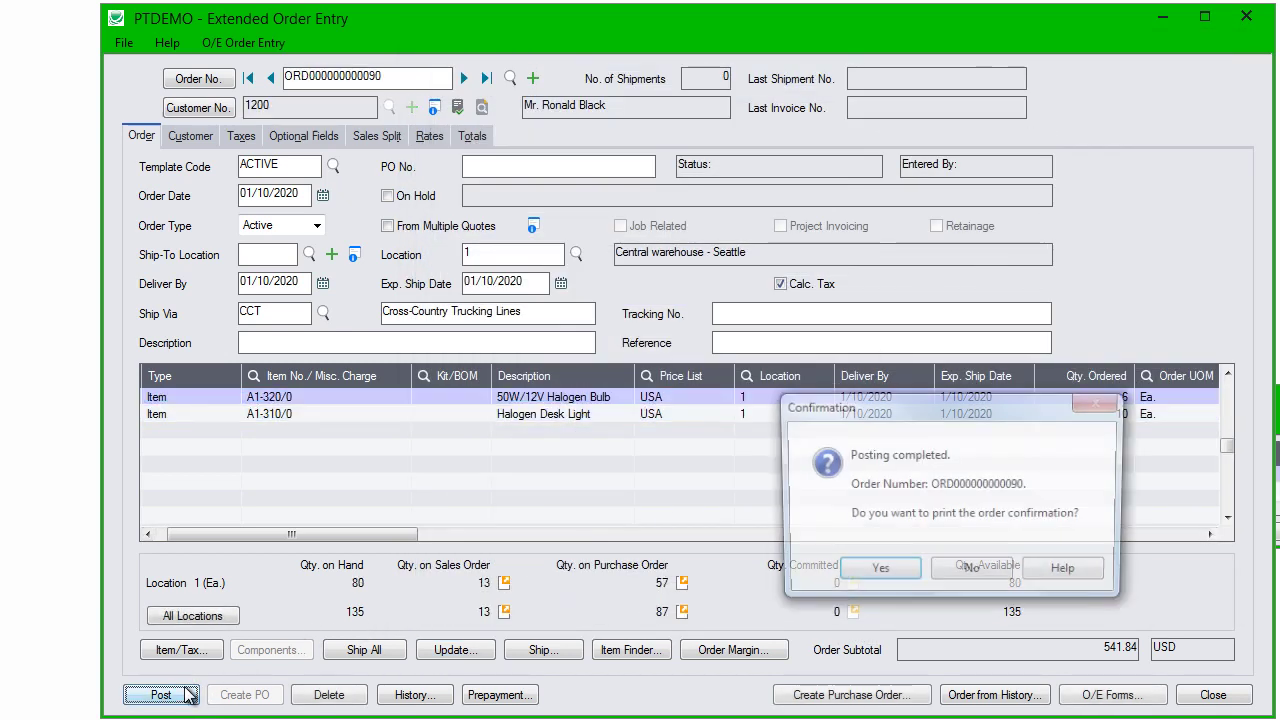
pyautogui.click(868, 578)
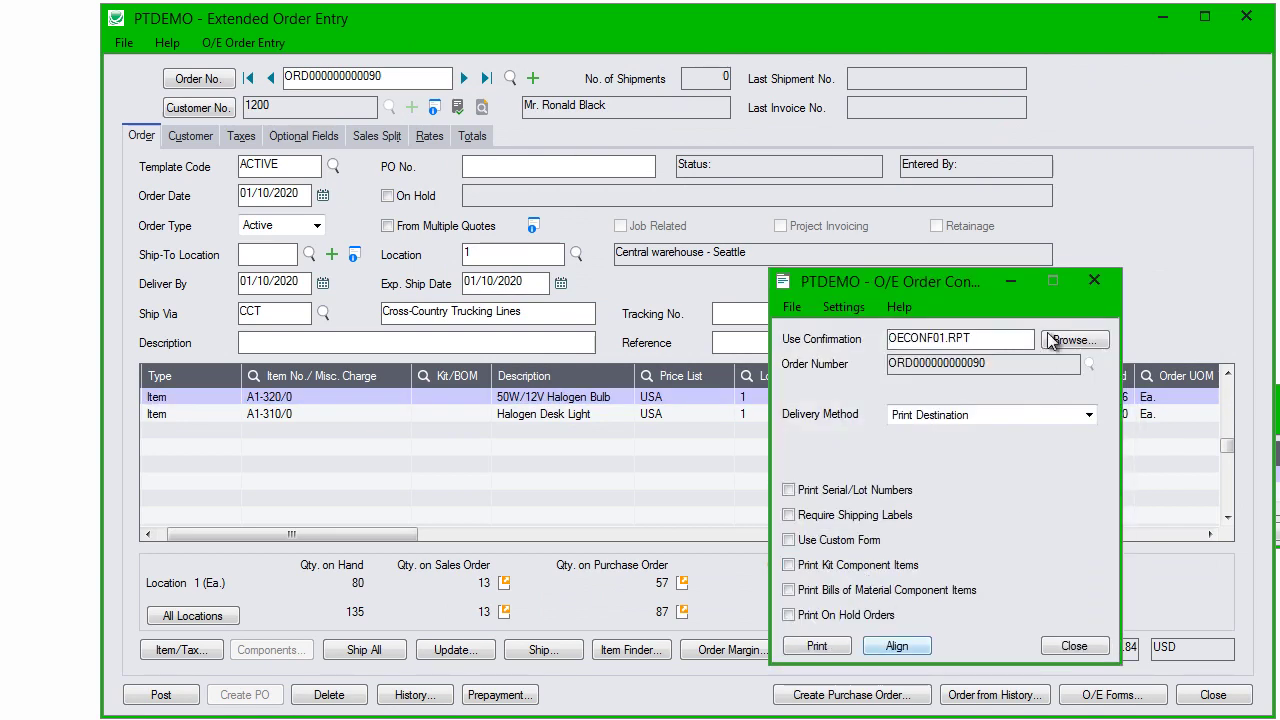
pyautogui.click(1094, 280)
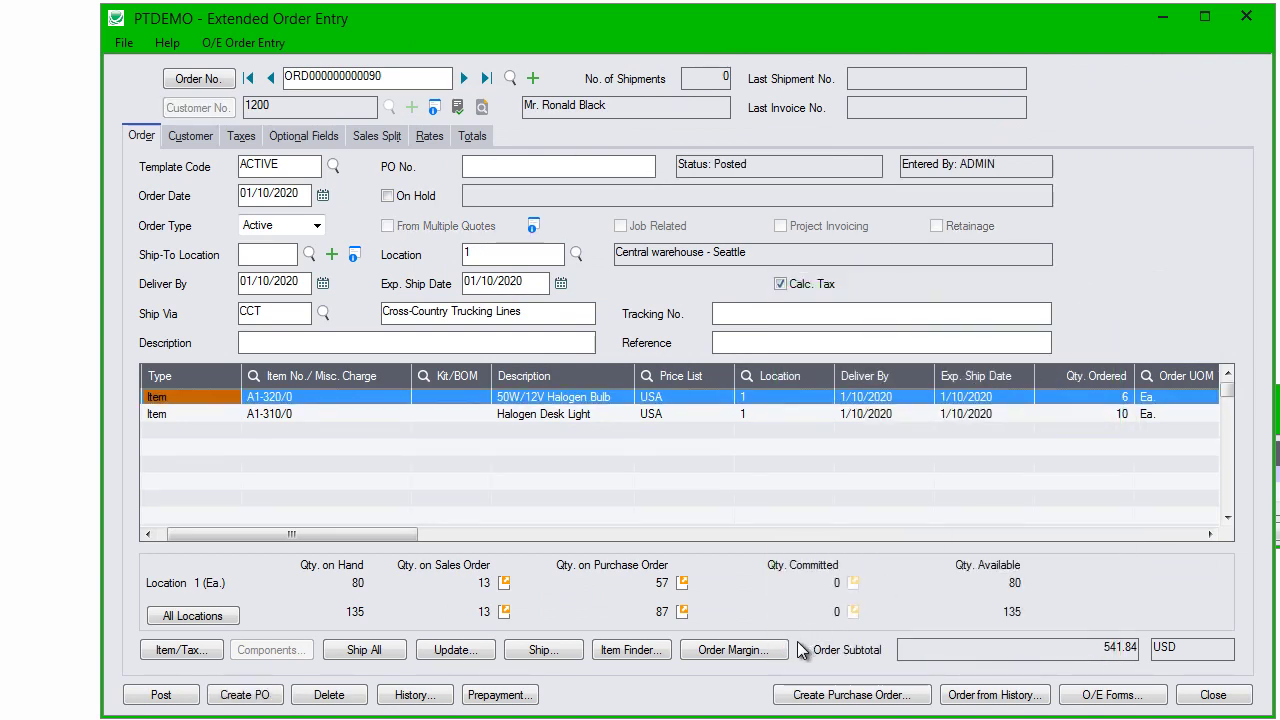
# Step: Start Create Purchase Orders from item vendor information and check line 1's vendor
pyautogui.click(828, 697)
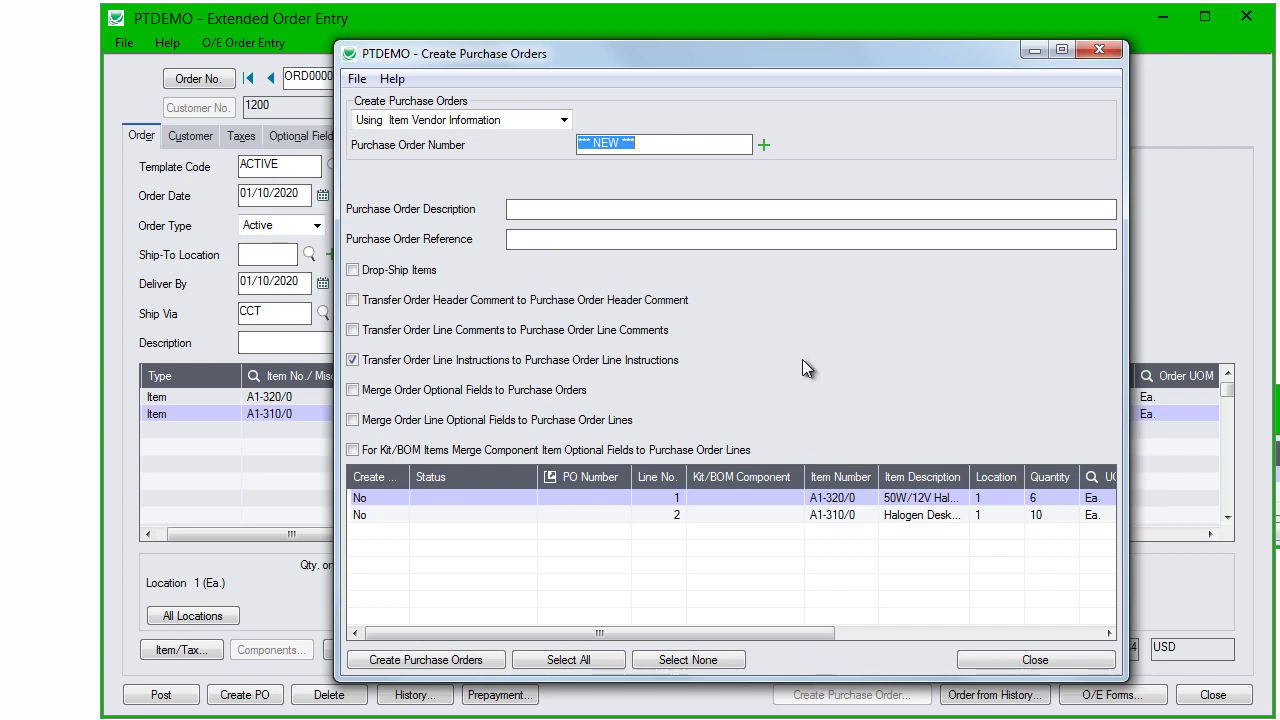
pyautogui.click(564, 120)
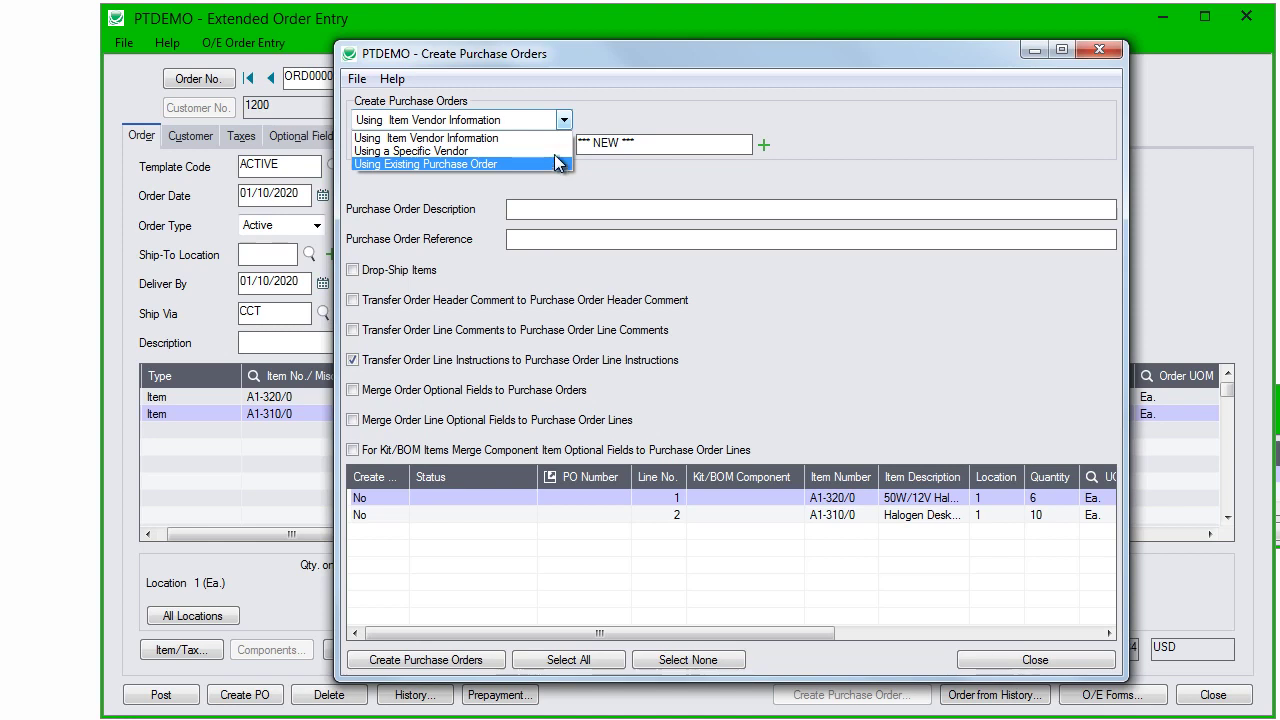
pyautogui.click(557, 146)
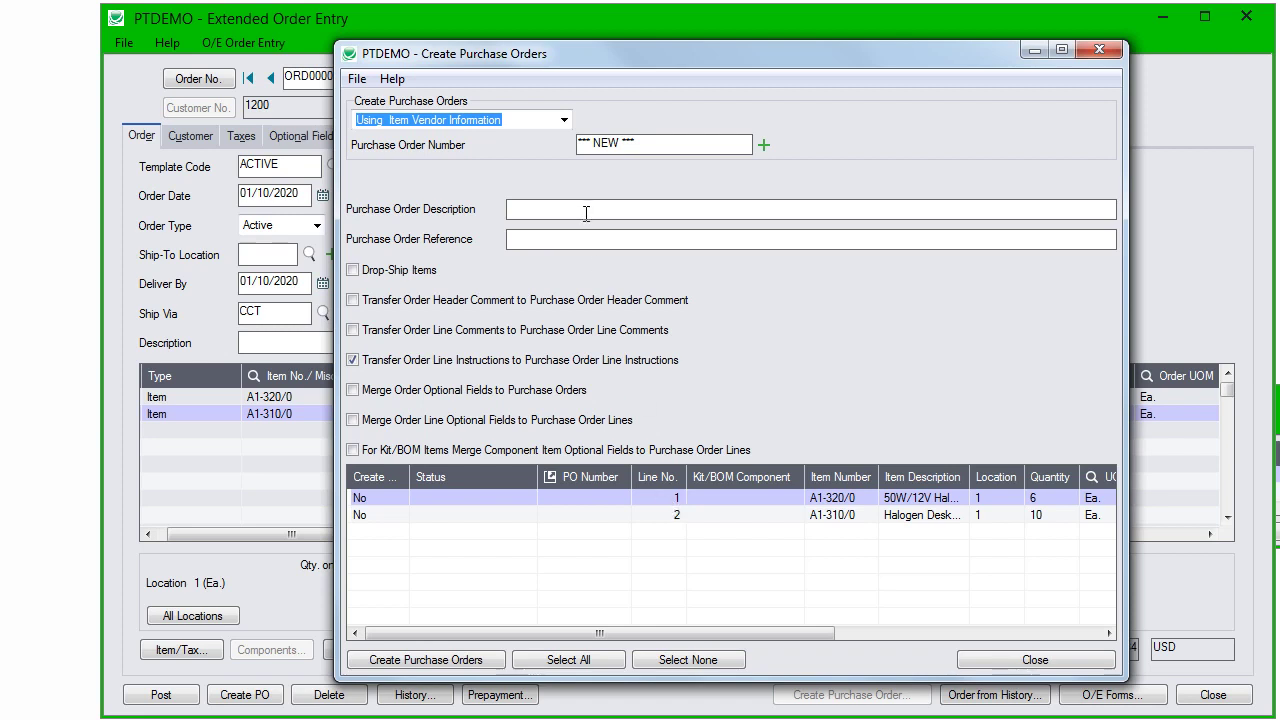
pyautogui.click(451, 497)
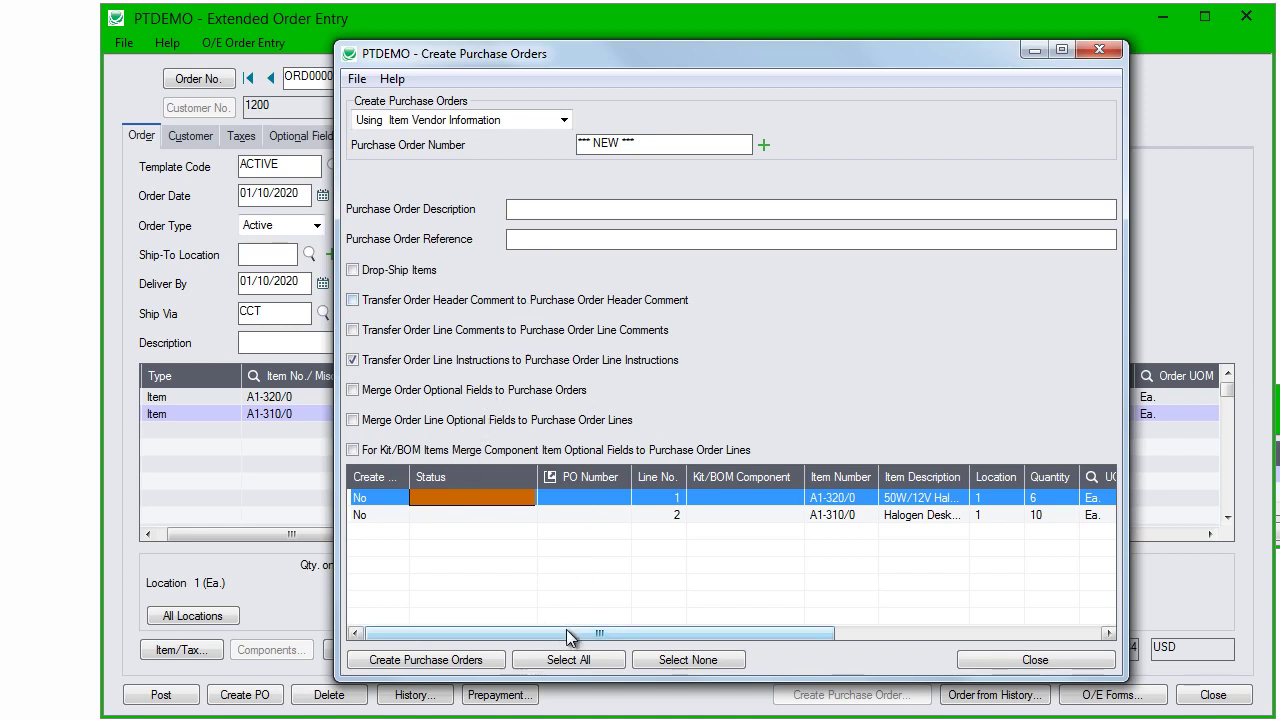
pyautogui.moveTo(568, 632); pyautogui.dragTo(864, 635)
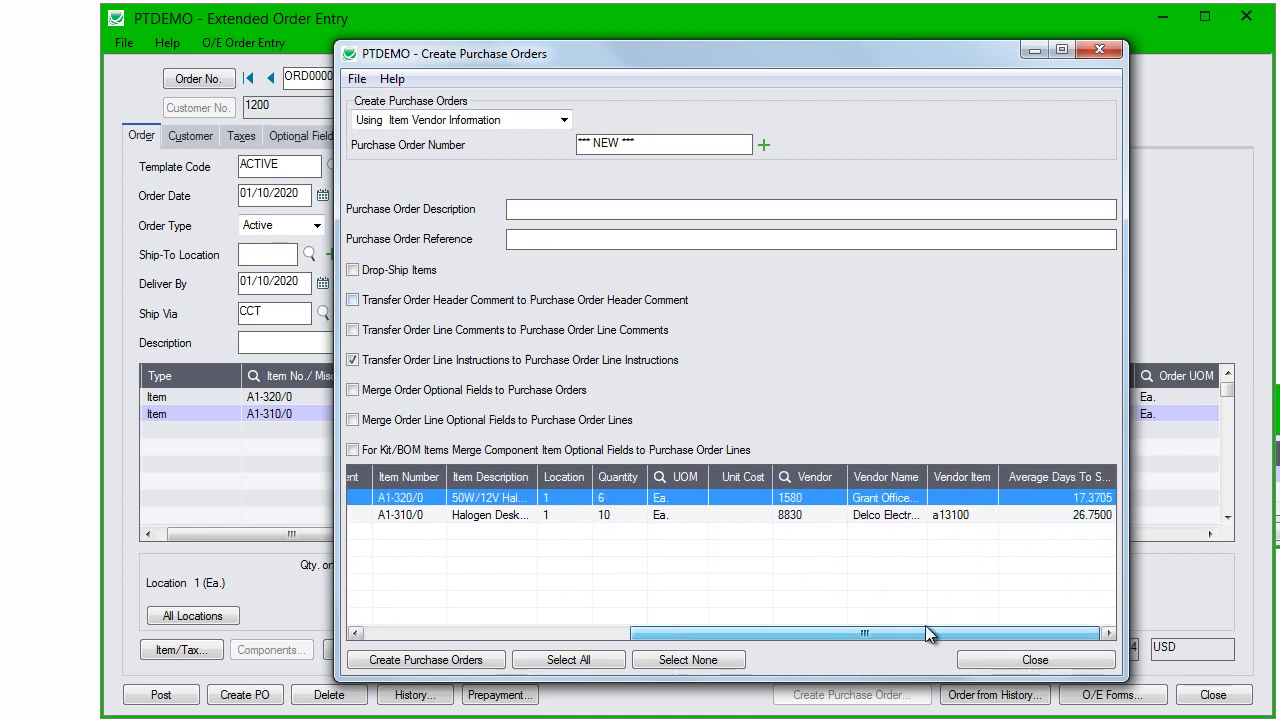
pyautogui.click(826, 499)
pyautogui.click(820, 516)
pyautogui.click(817, 497)
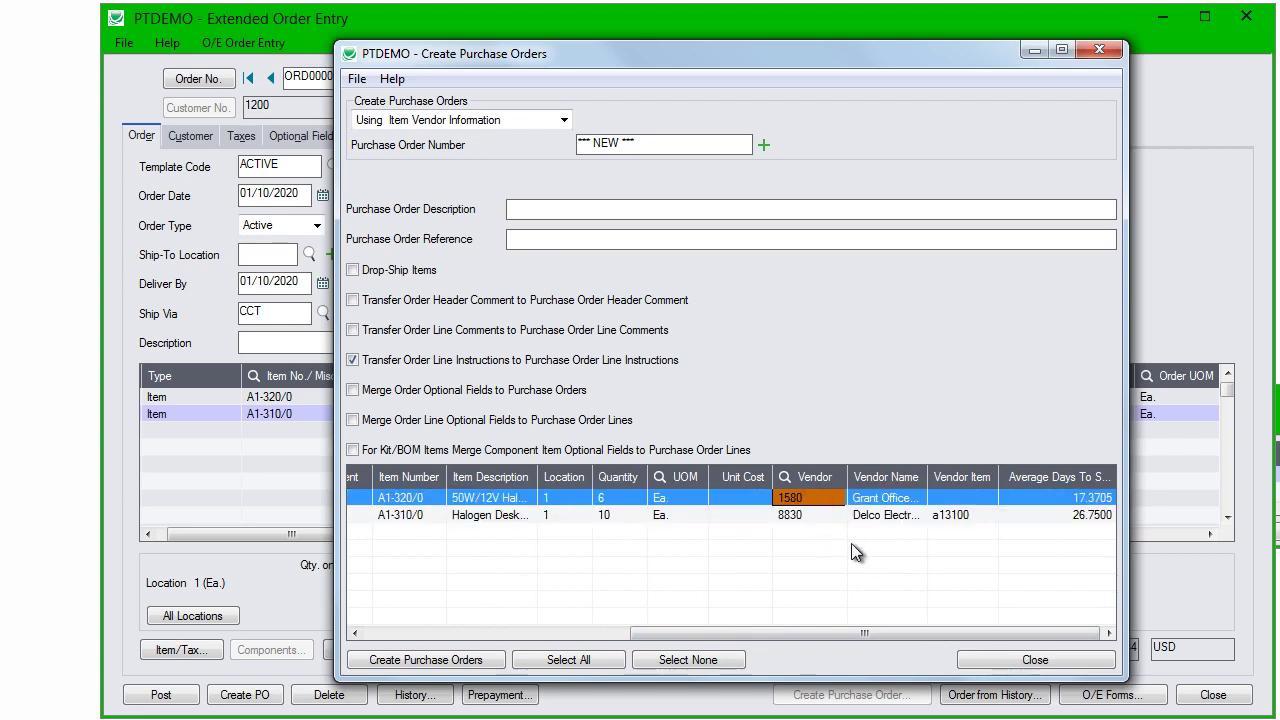
# Step: Enter the customer contact's name as description and reference, and mark both lines Yes
pyautogui.click(606, 212)
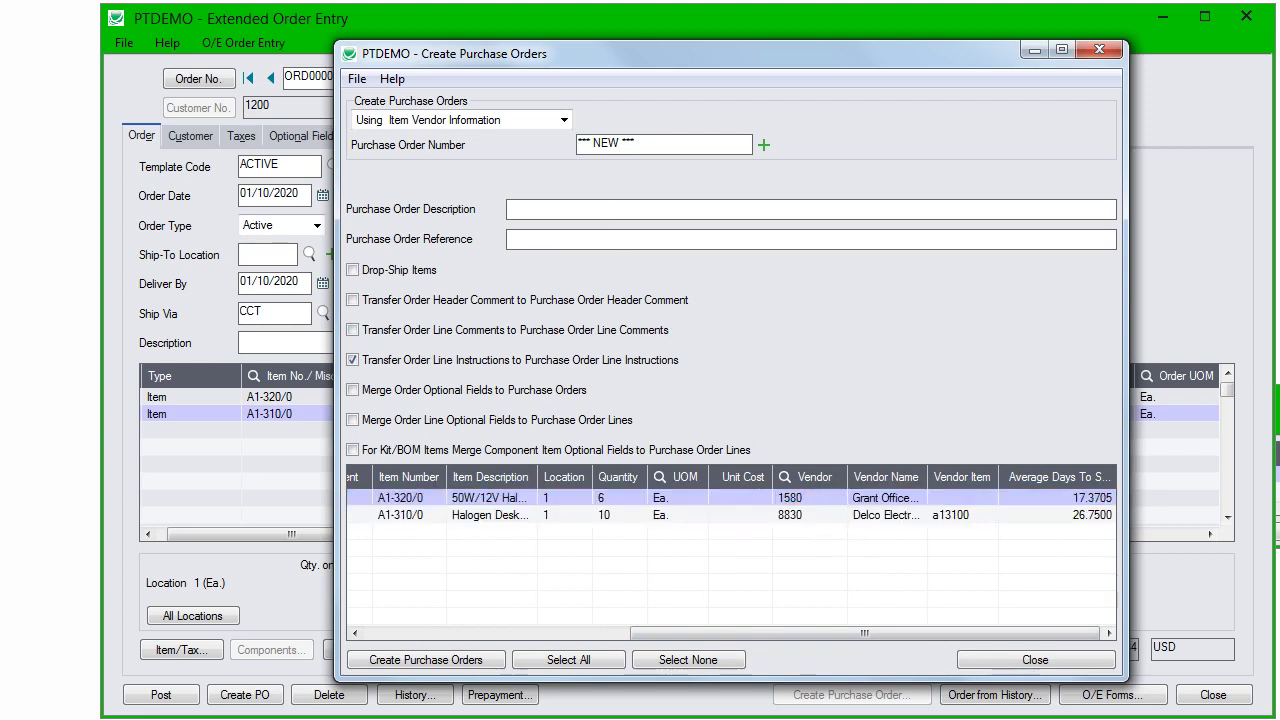
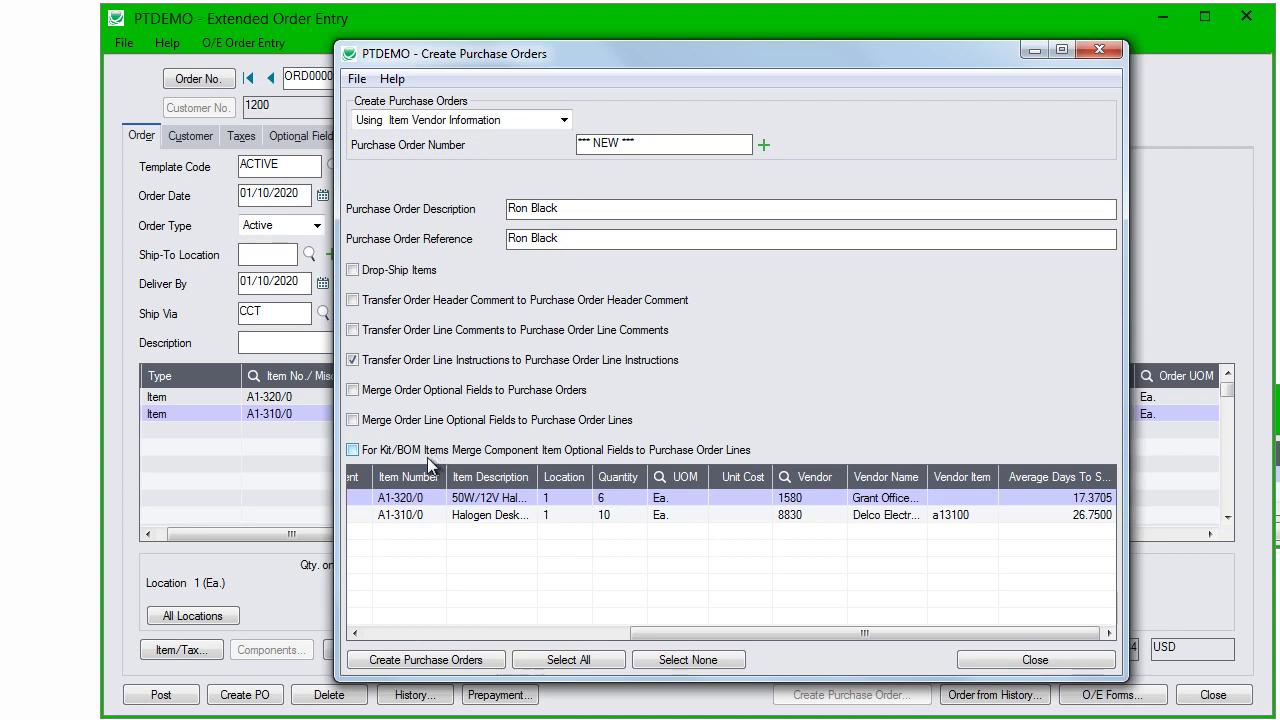
pyautogui.moveTo(663, 634); pyautogui.dragTo(349, 633)
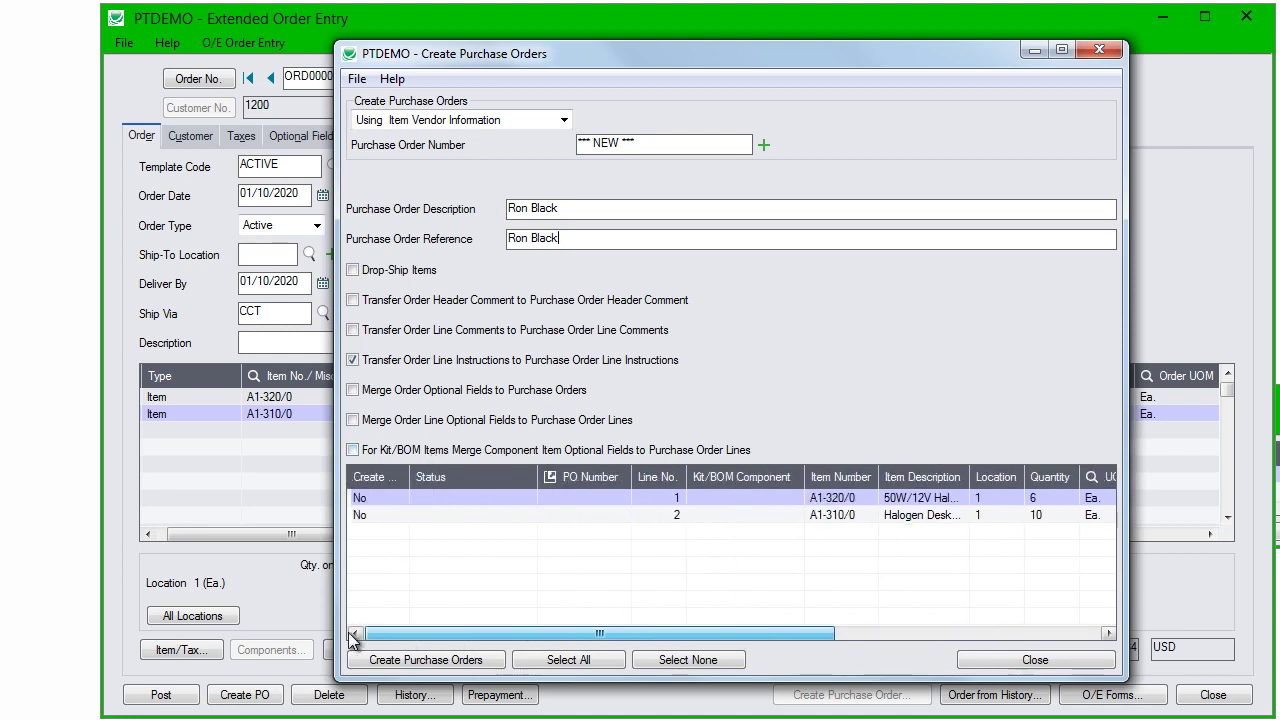
pyautogui.click(368, 498)
pyautogui.click(370, 515)
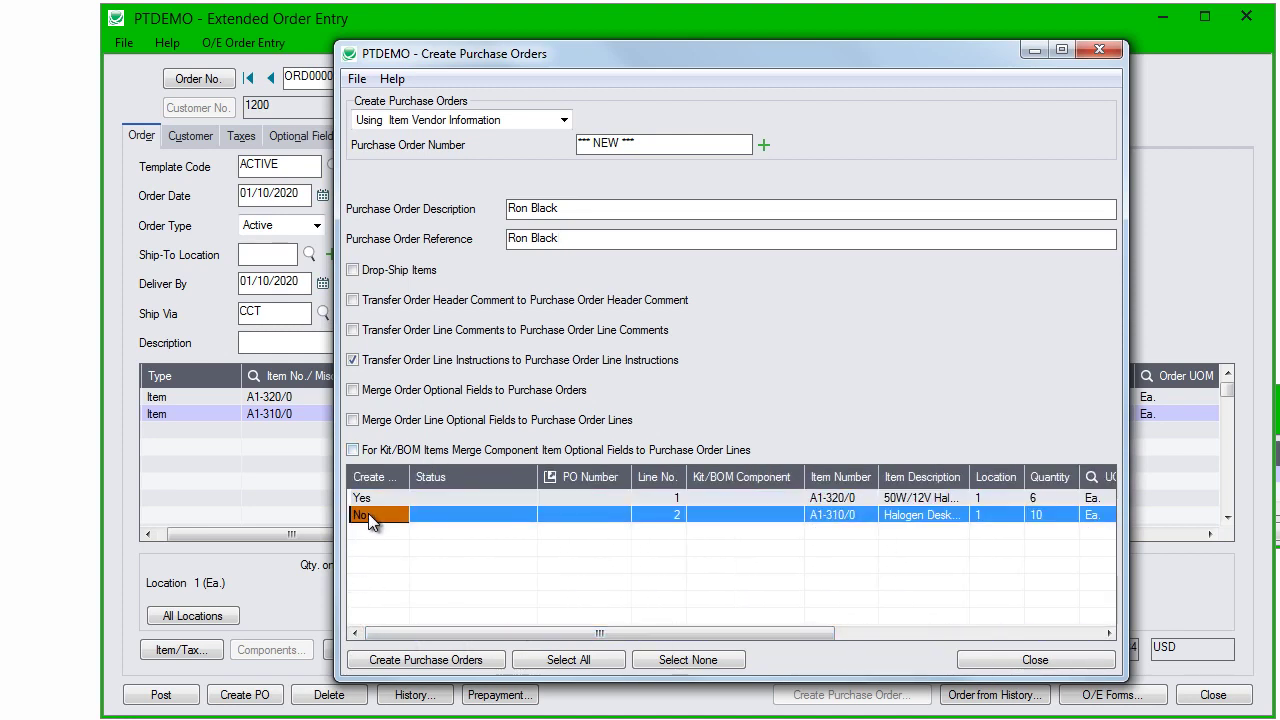
# Step: Create purchase orders PO000000039 and PO000000040, then close PO000000040 after reviewing it
pyautogui.click(484, 662)
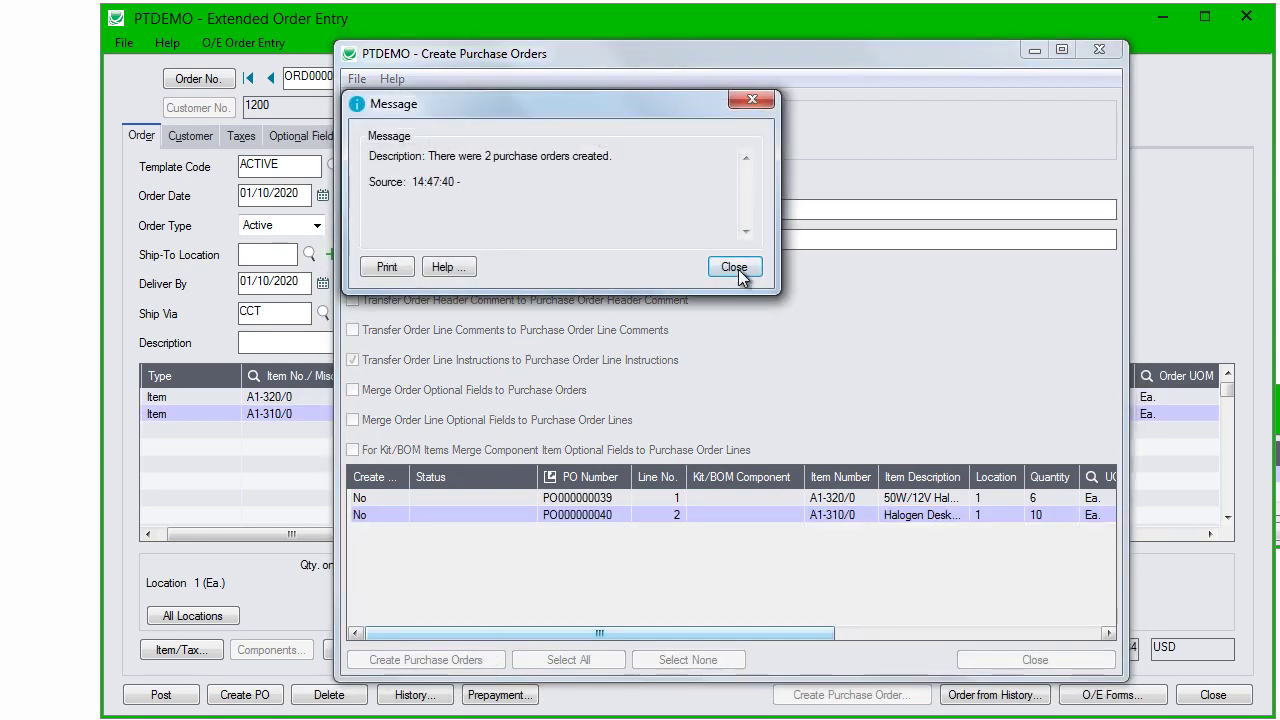
pyautogui.click(736, 268)
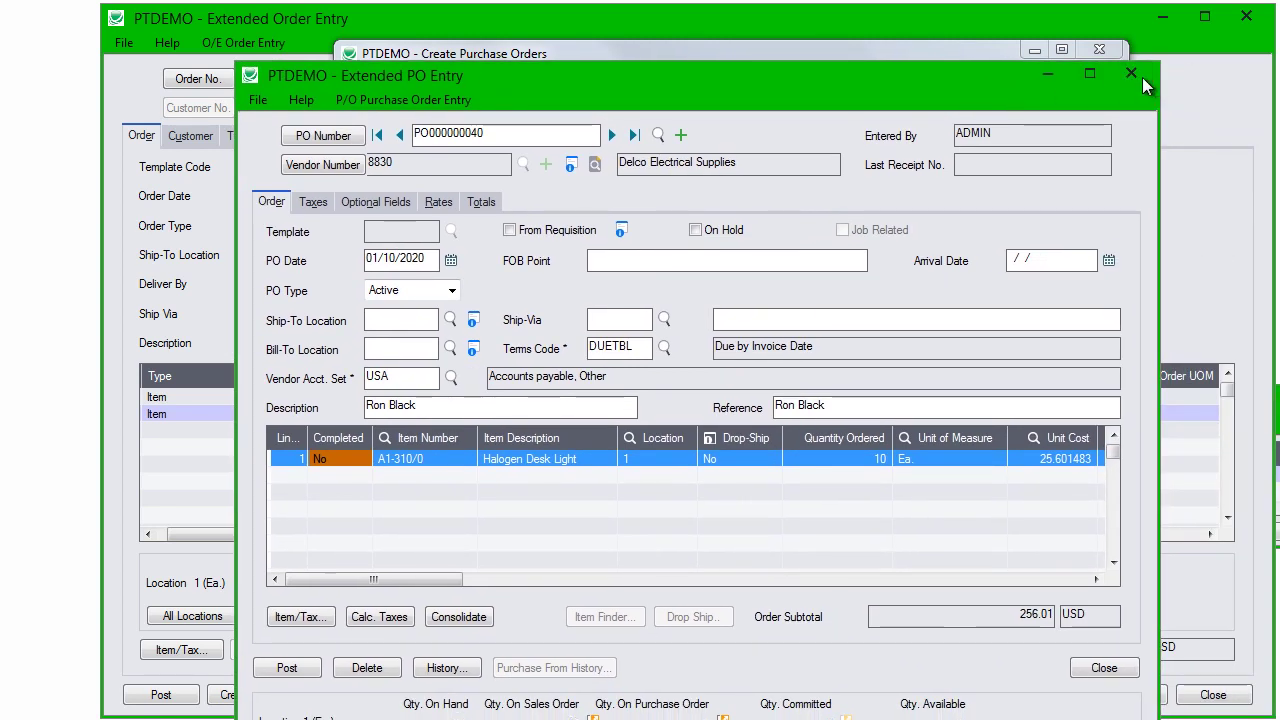
pyautogui.click(1131, 74)
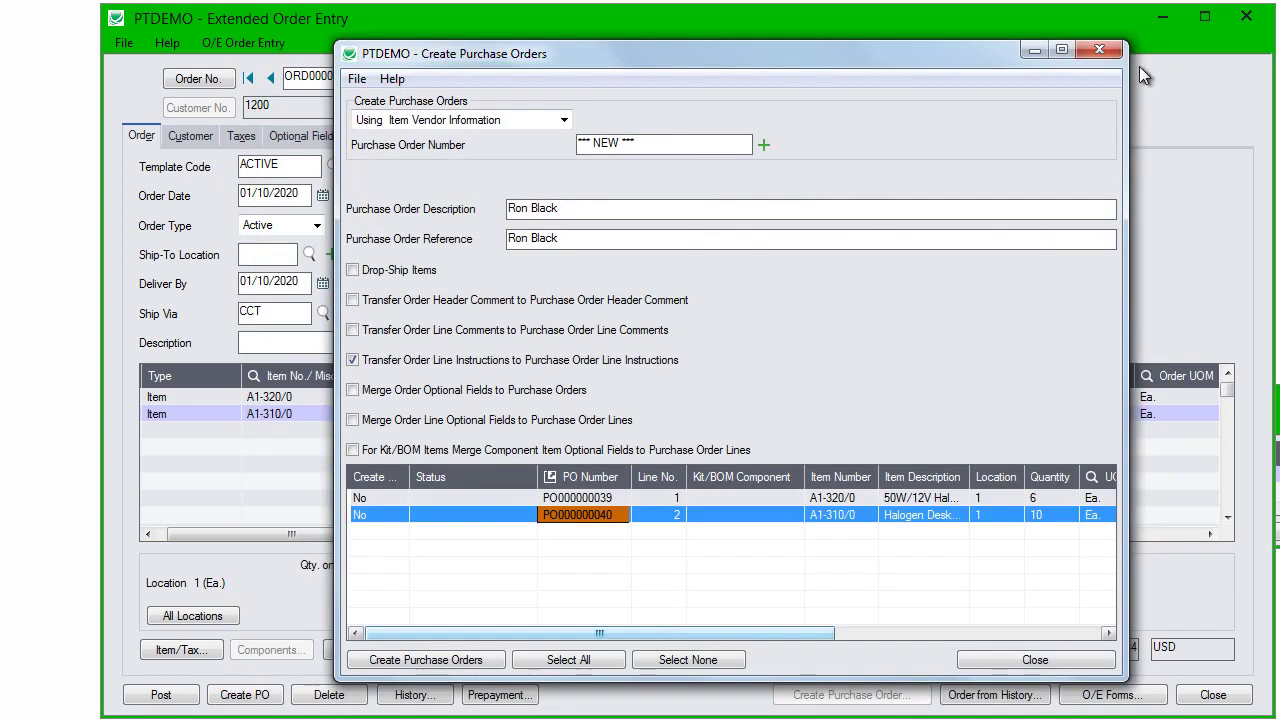
# Step: Run Update Item Expected Ship Date for All Items to 01/11/2020 and confirm
pyautogui.click(1100, 49)
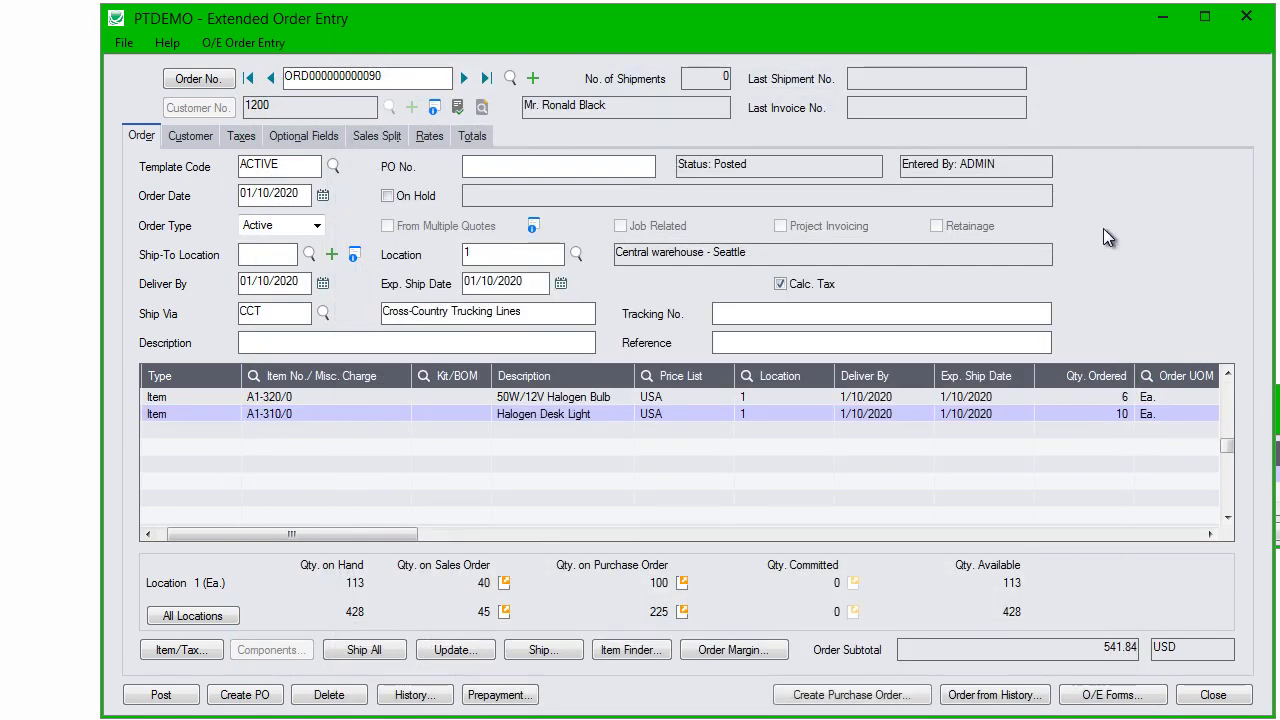
pyautogui.click(440, 650)
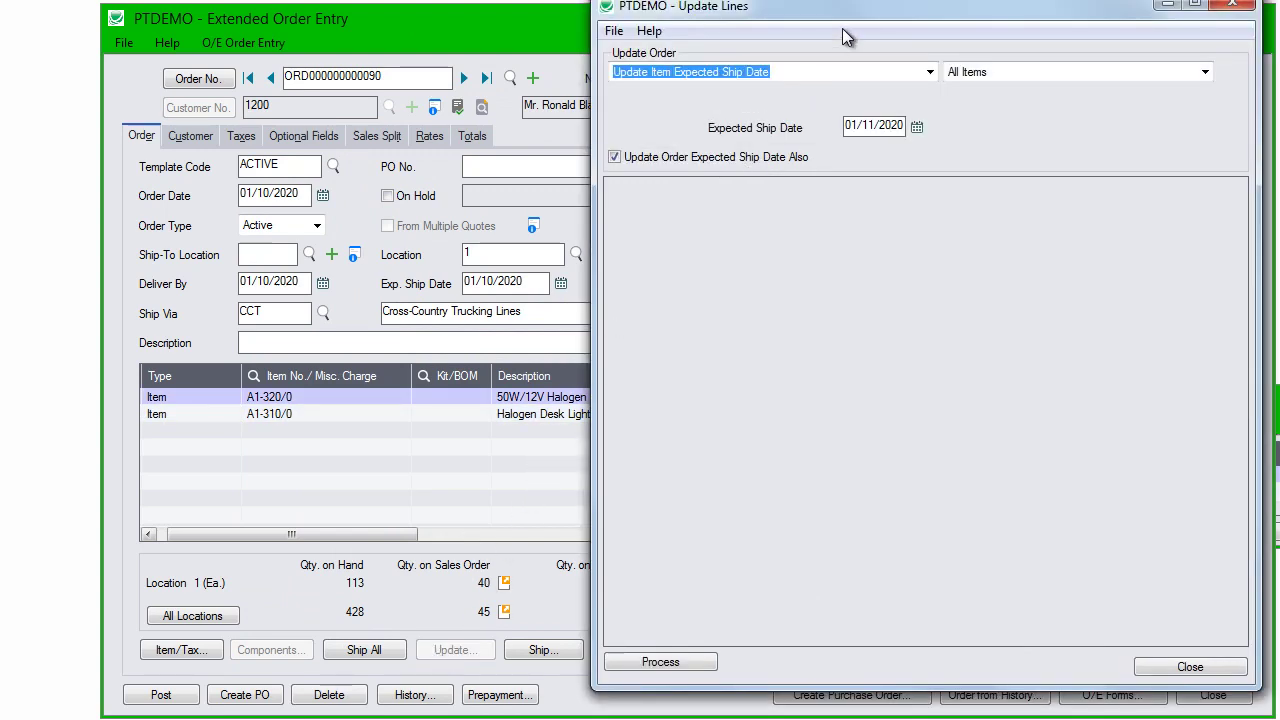
pyautogui.moveTo(863, 12); pyautogui.dragTo(828, 26)
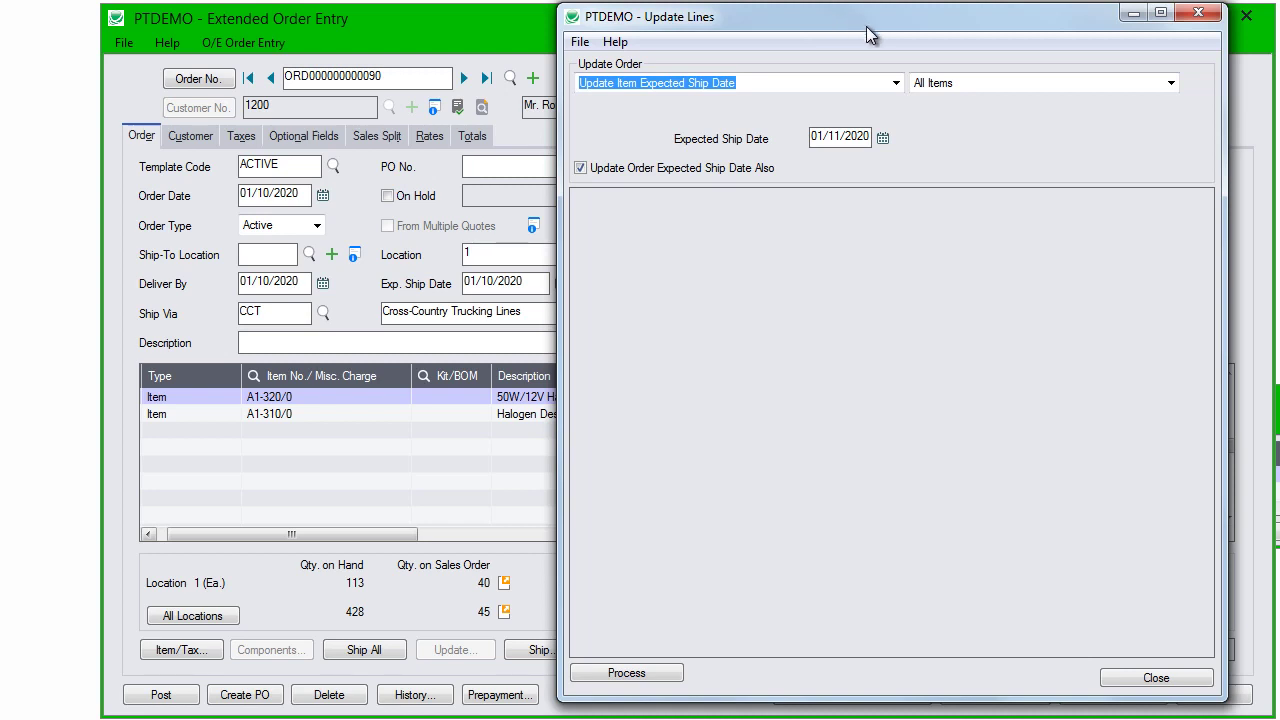
pyautogui.click(896, 83)
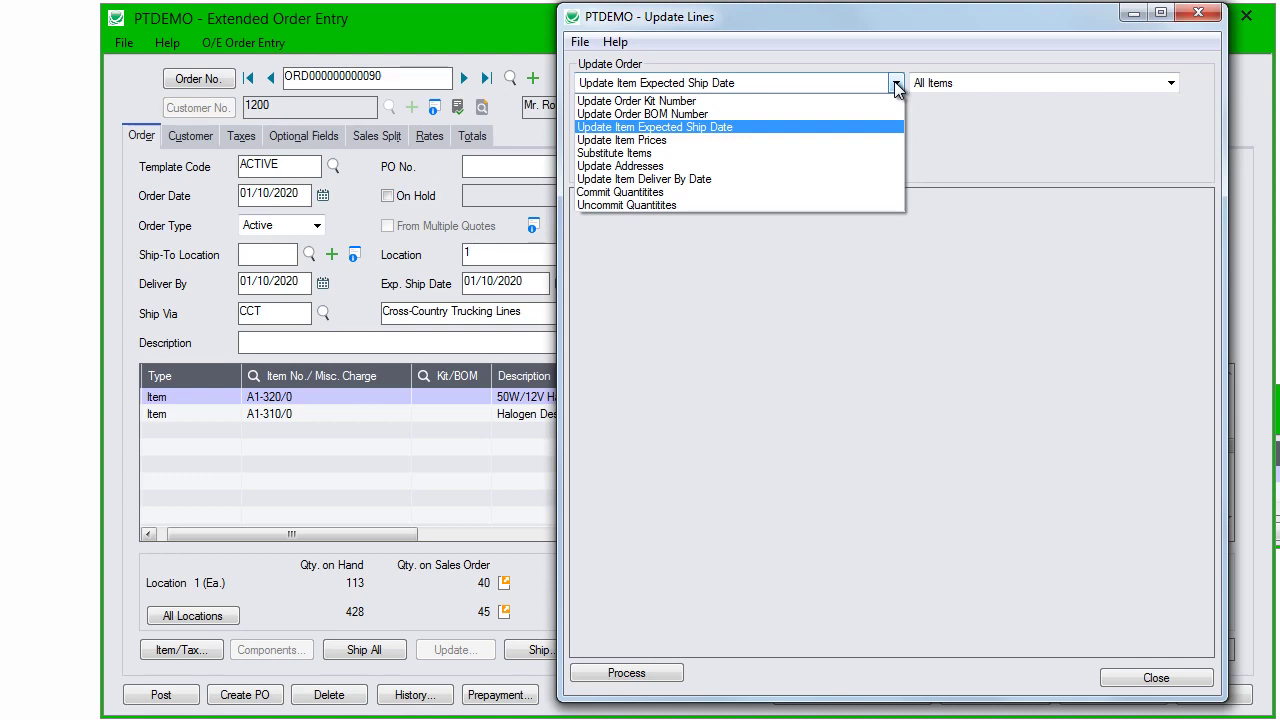
pyautogui.click(722, 128)
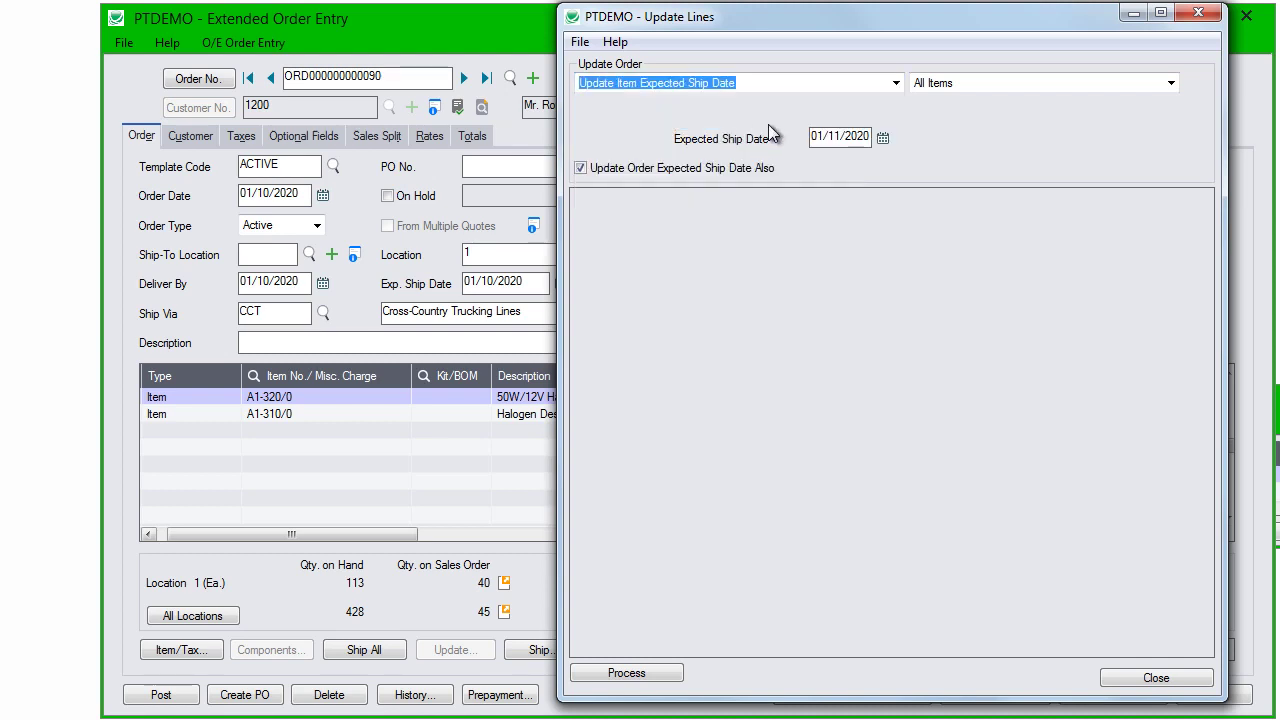
pyautogui.click(1030, 82)
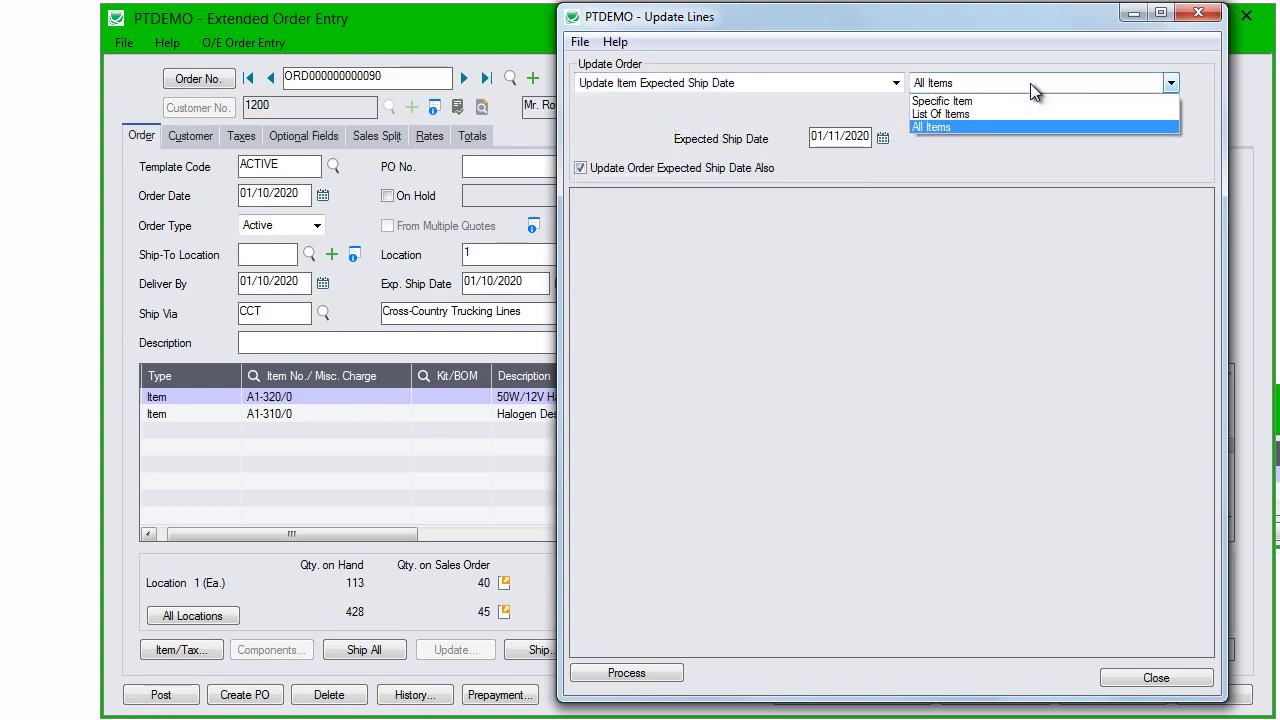
pyautogui.click(1030, 83)
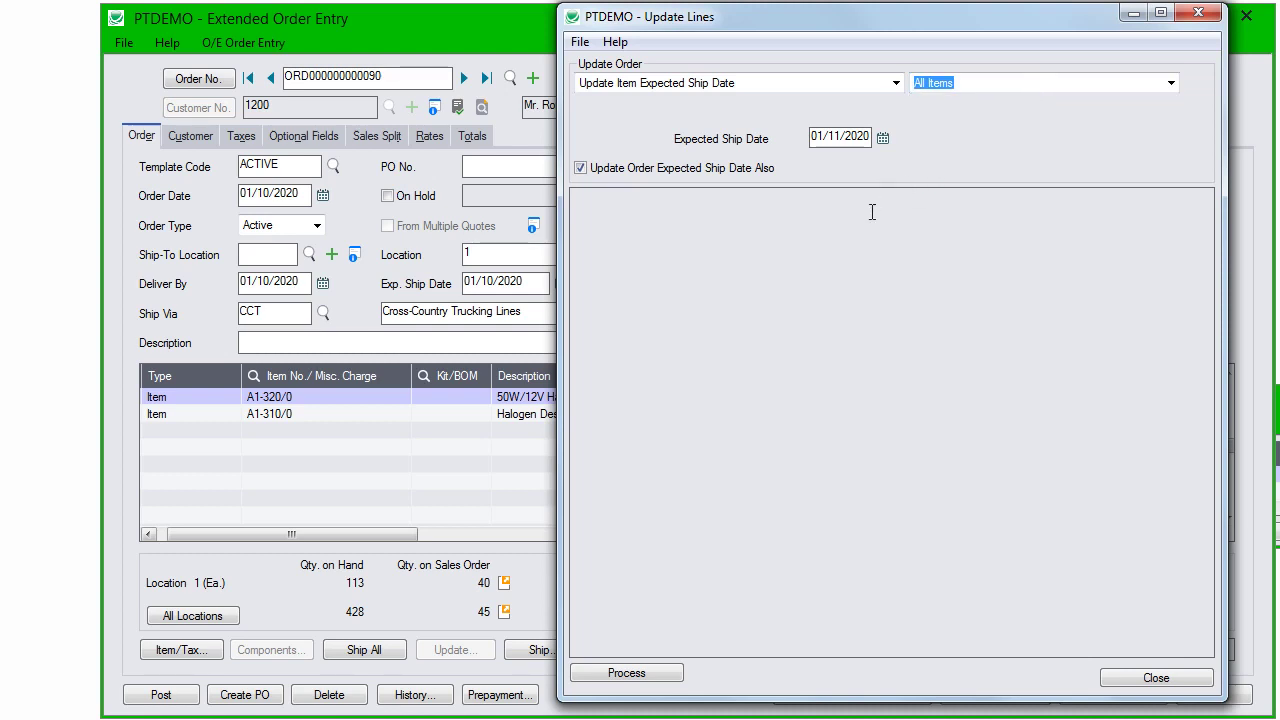
pyautogui.click(630, 674)
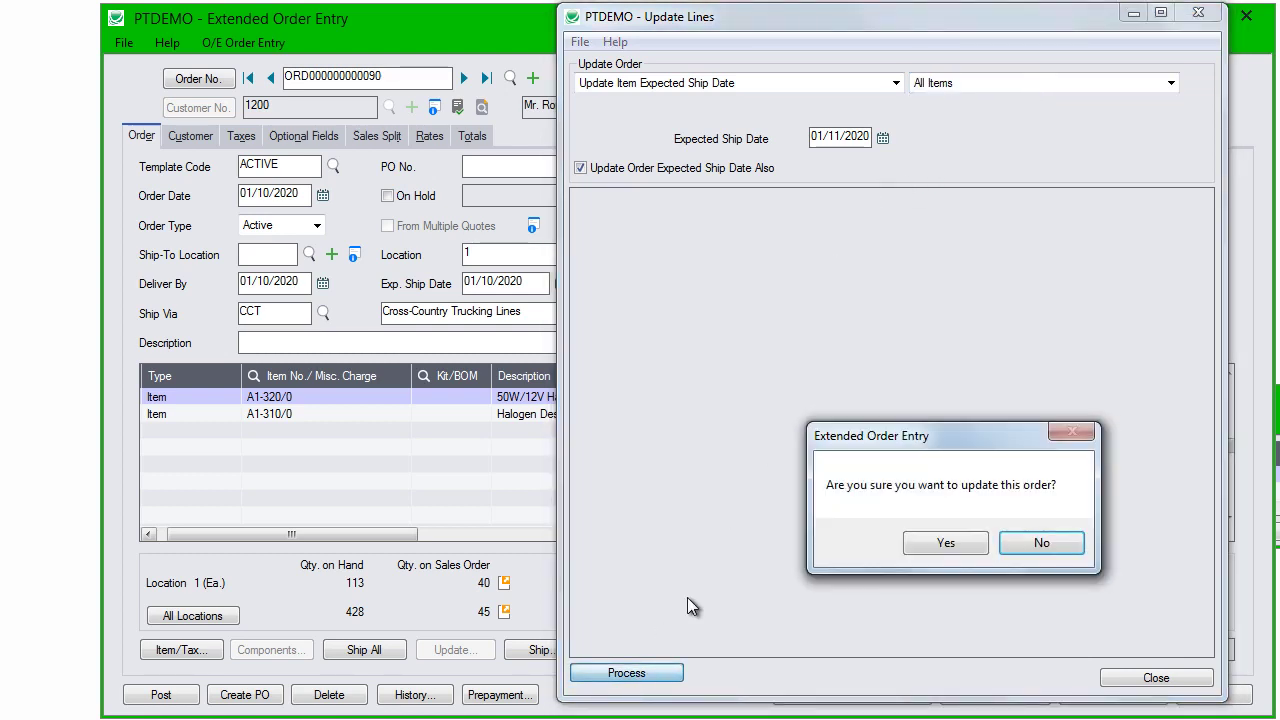
pyautogui.click(956, 545)
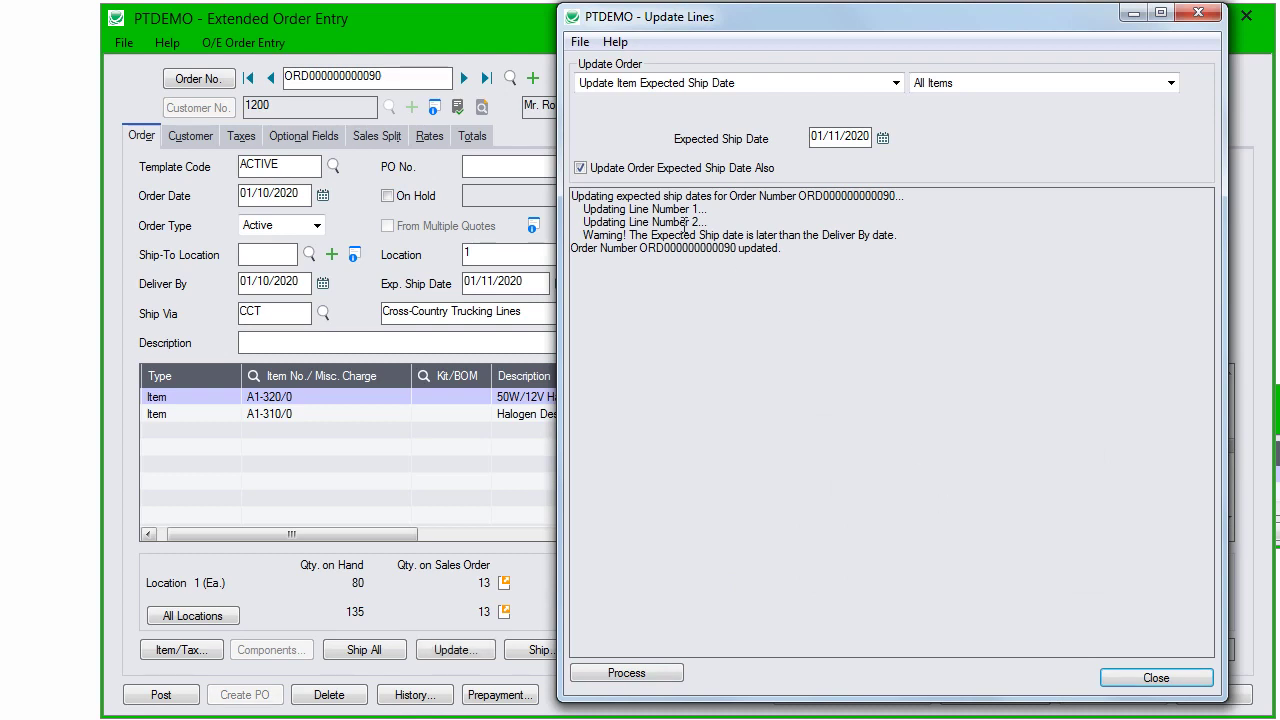
# Step: Review the ship-date warning, rerun and confirm the update, then close Update Lines
pyautogui.moveTo(608, 235); pyautogui.dragTo(903, 236)
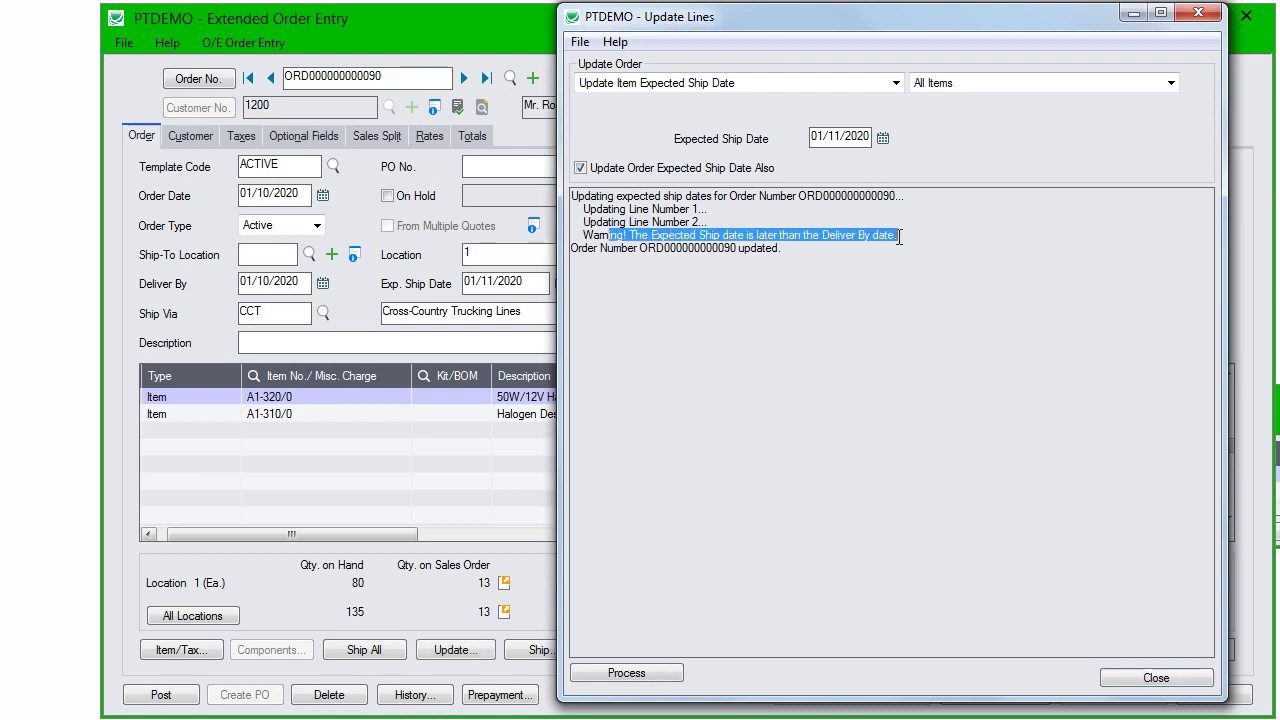
pyautogui.click(892, 310)
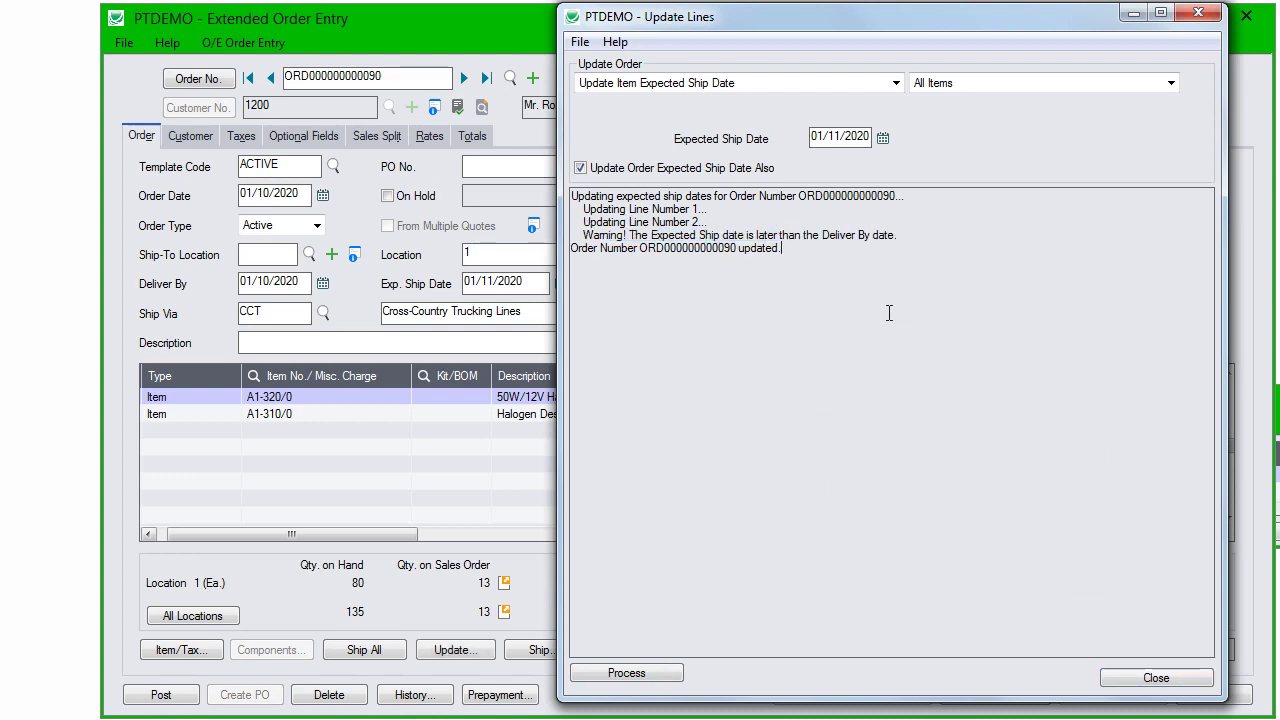
pyautogui.click(680, 673)
pyautogui.click(948, 541)
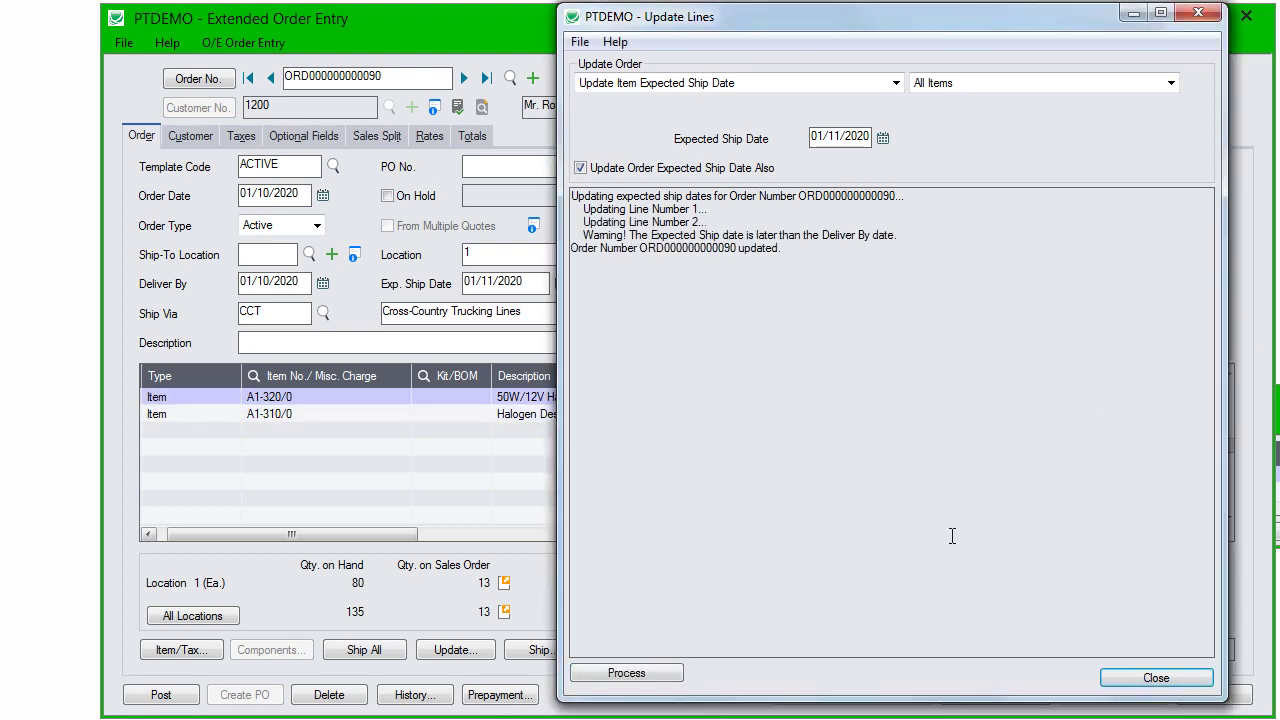
pyautogui.click(1197, 14)
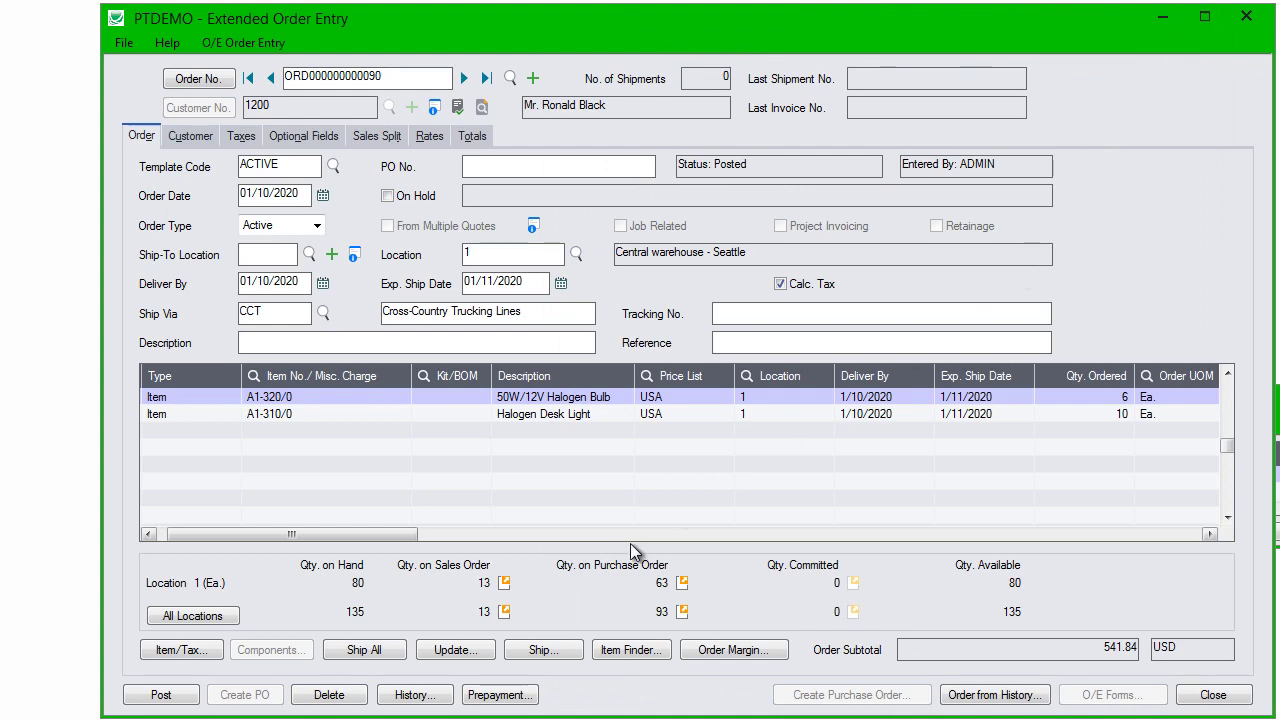
pyautogui.click(537, 650)
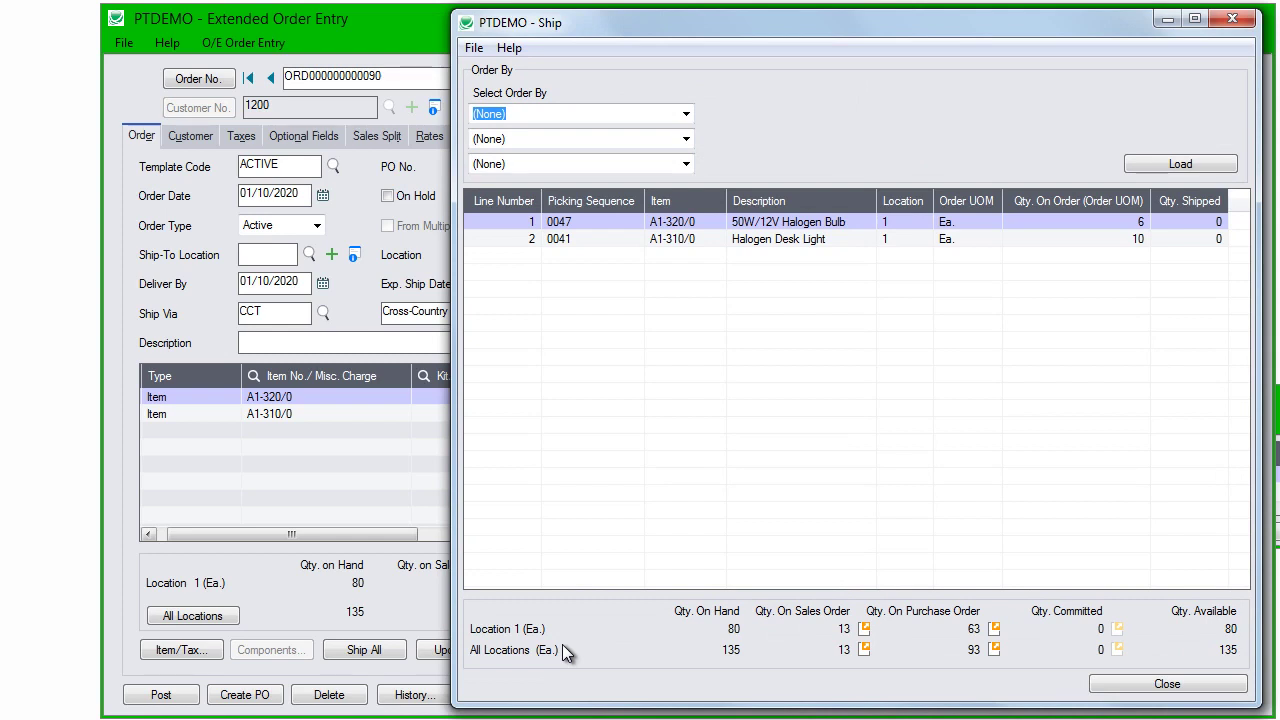
pyautogui.click(668, 118)
pyautogui.click(660, 140)
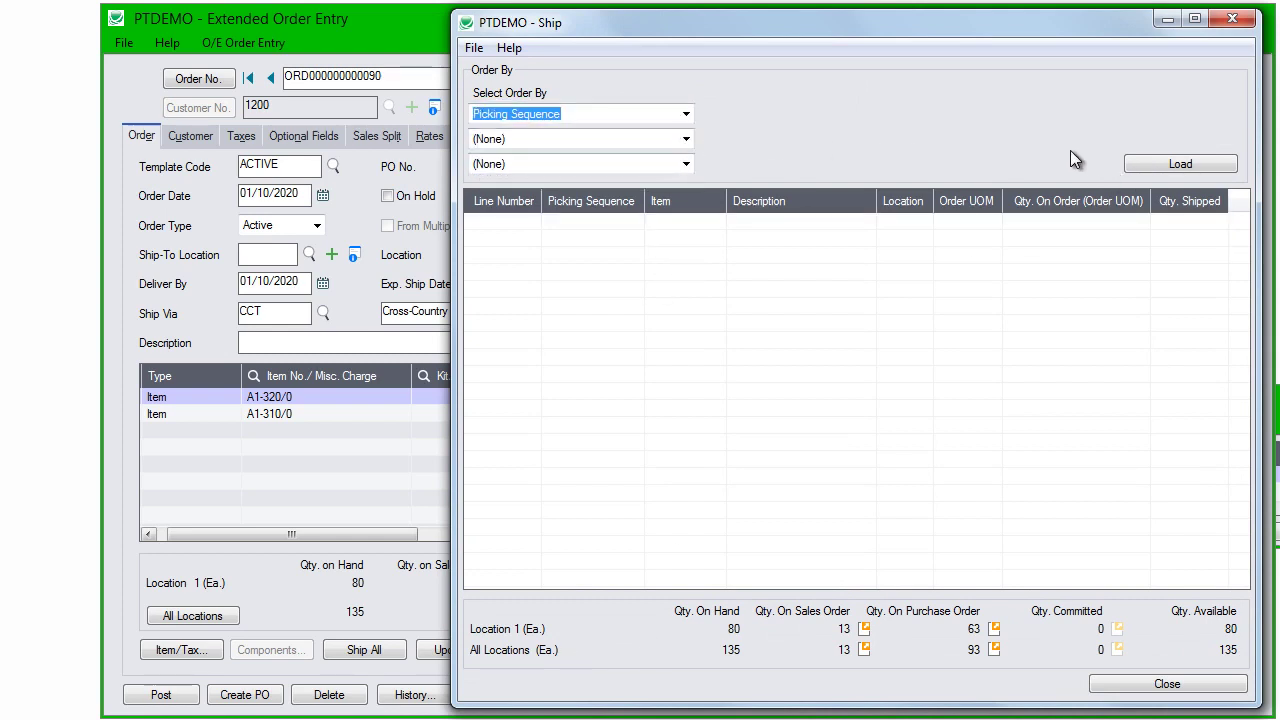
pyautogui.click(1158, 163)
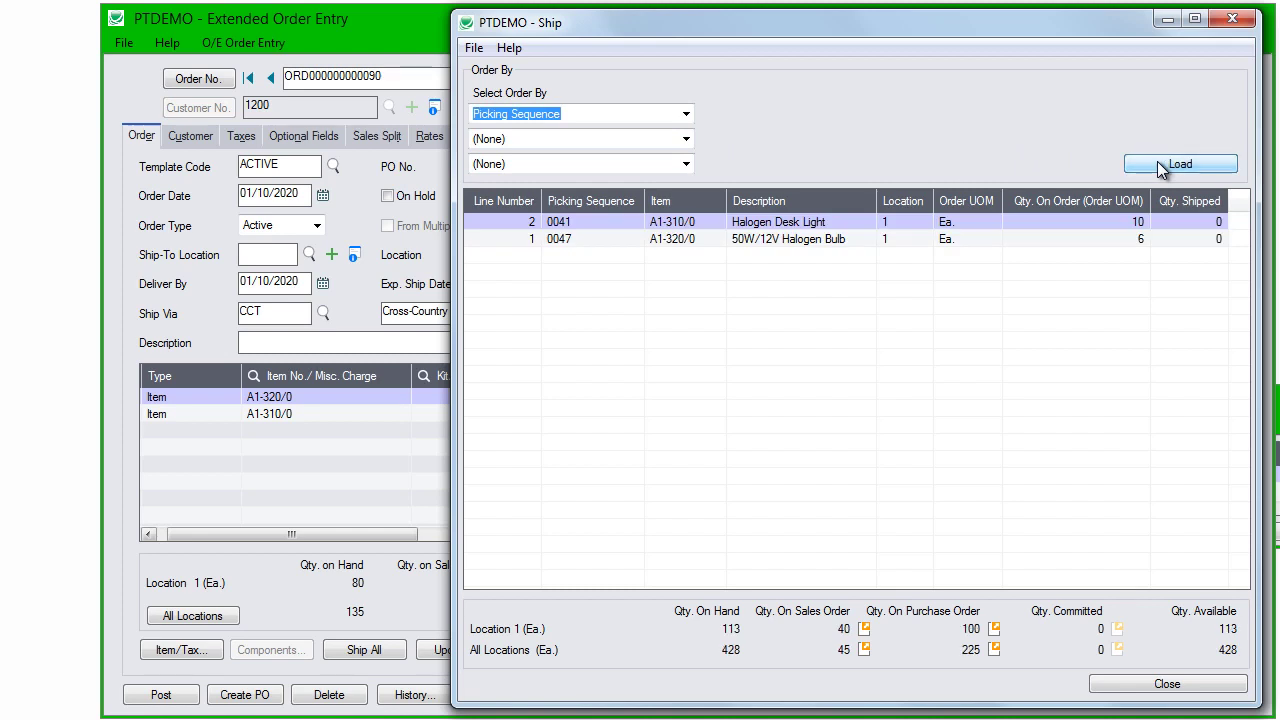
pyautogui.click(1180, 228)
pyautogui.click(1199, 240)
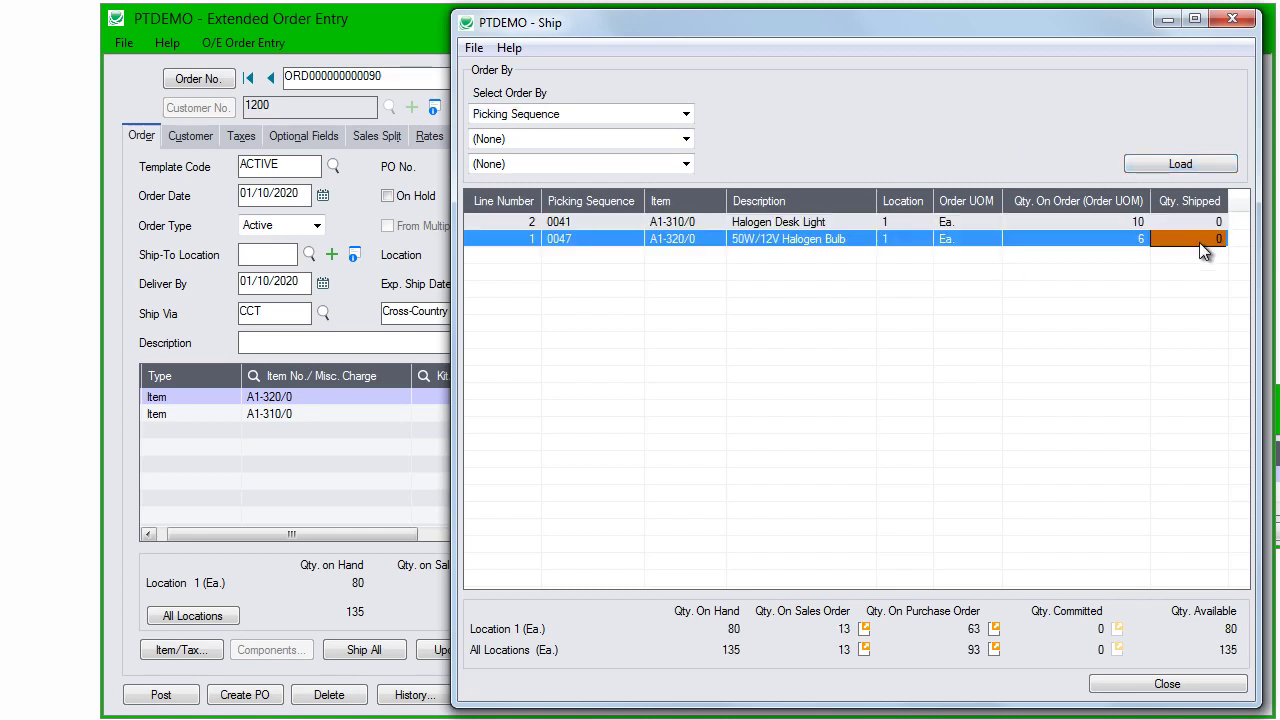
pyautogui.click(1232, 19)
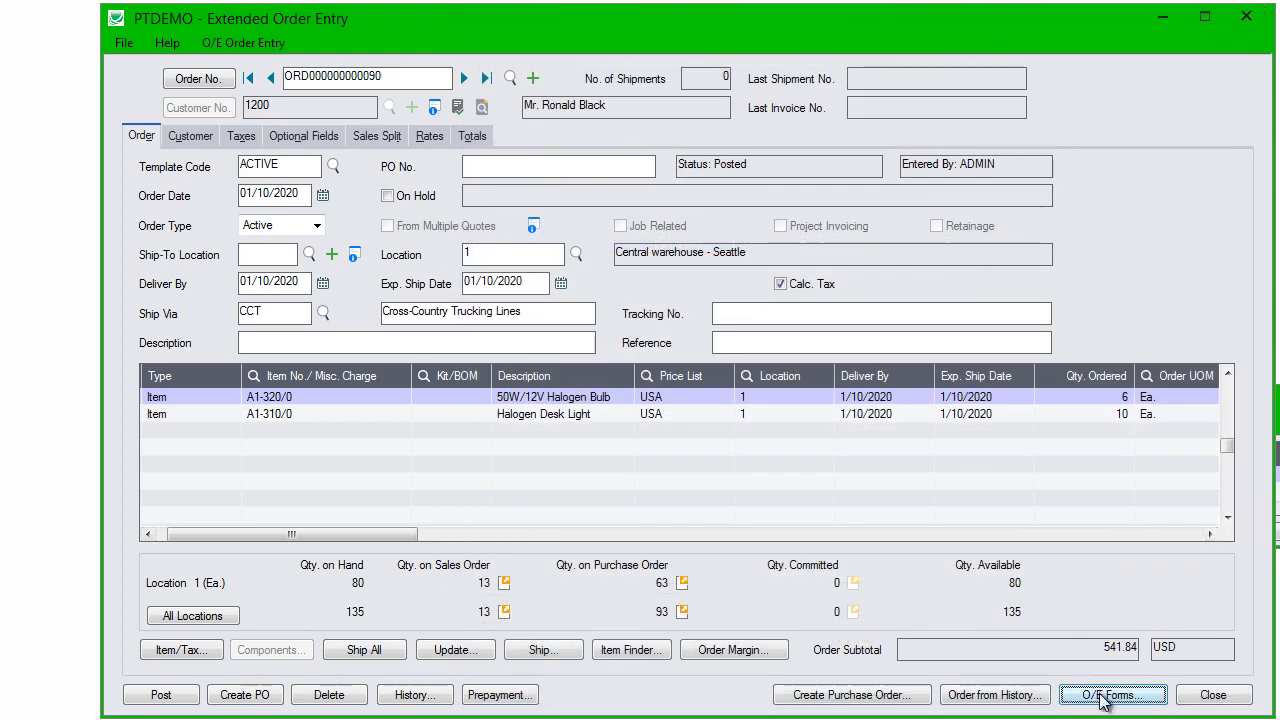
pyautogui.click(1103, 697)
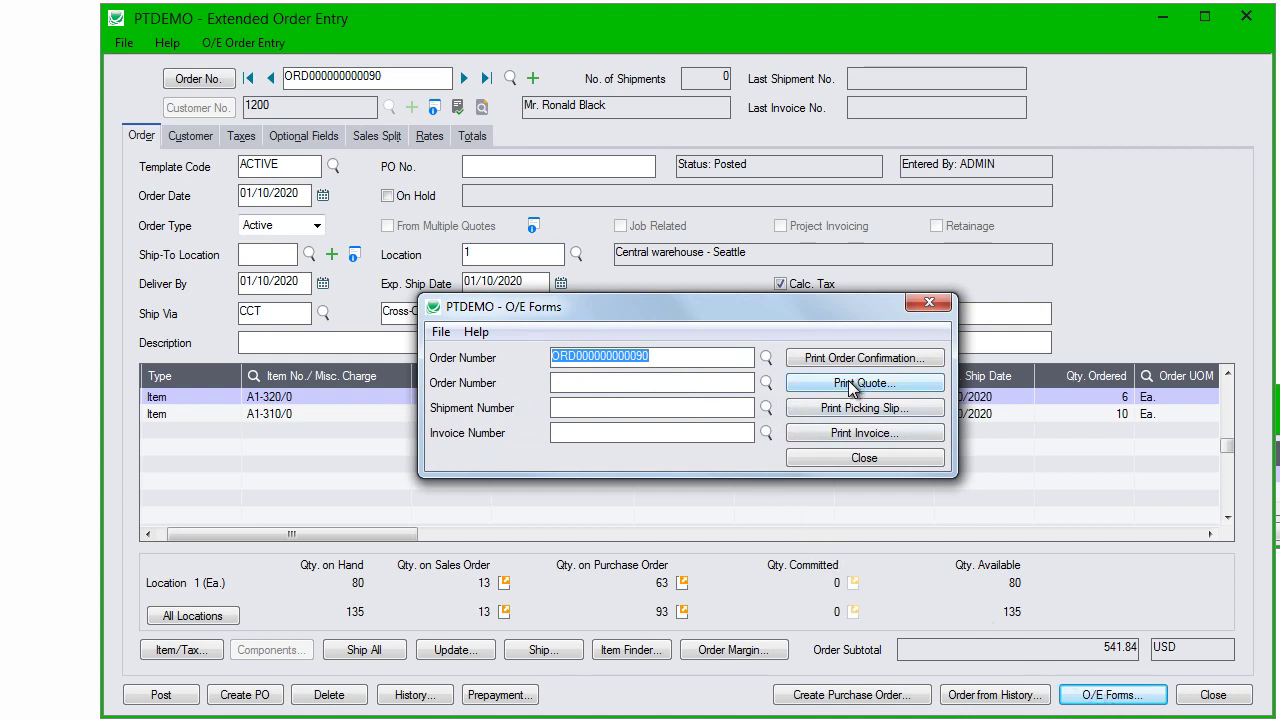
pyautogui.click(926, 303)
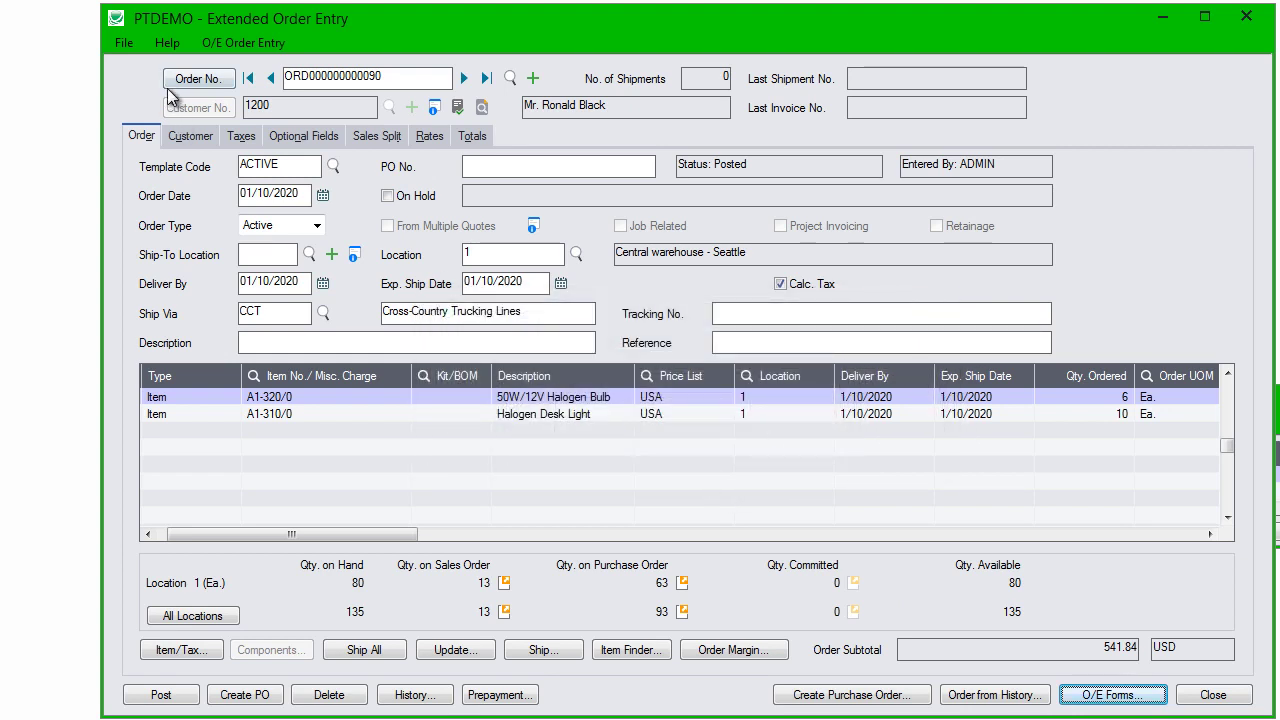
pyautogui.click(123, 44)
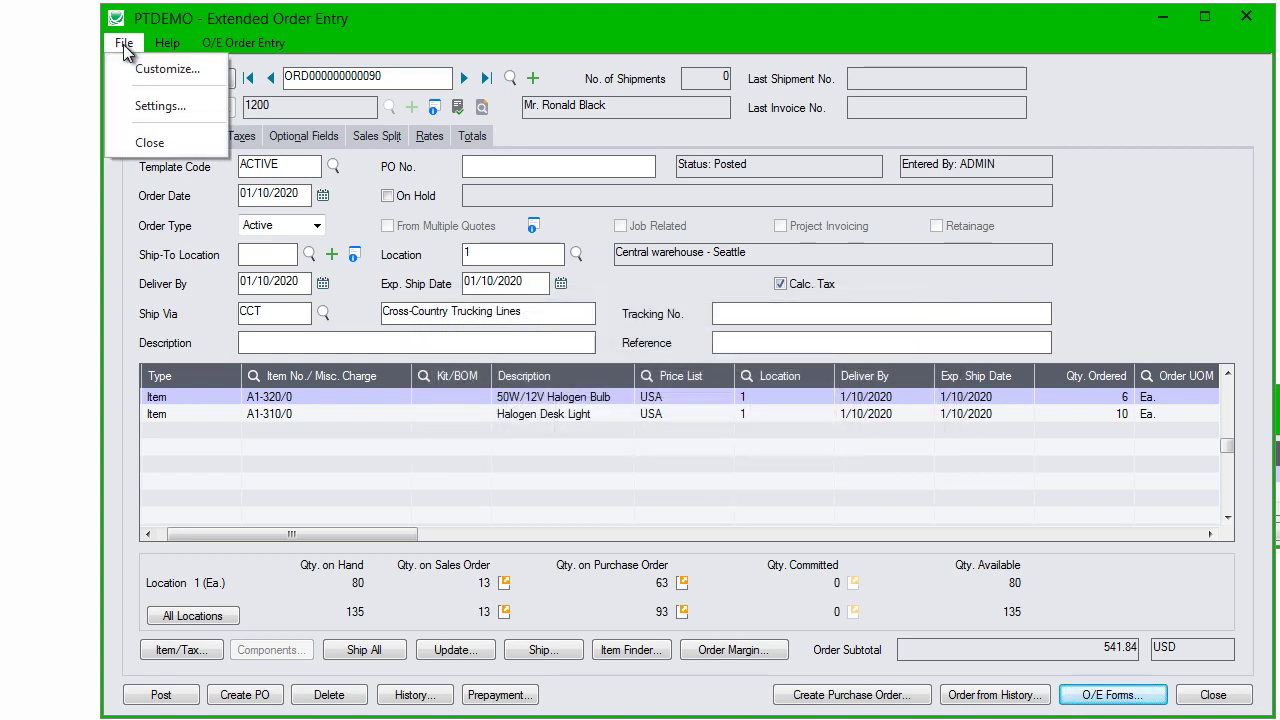
# Step: Set settings to post and print picking slips directly, with Preview as the print destination
pyautogui.click(155, 106)
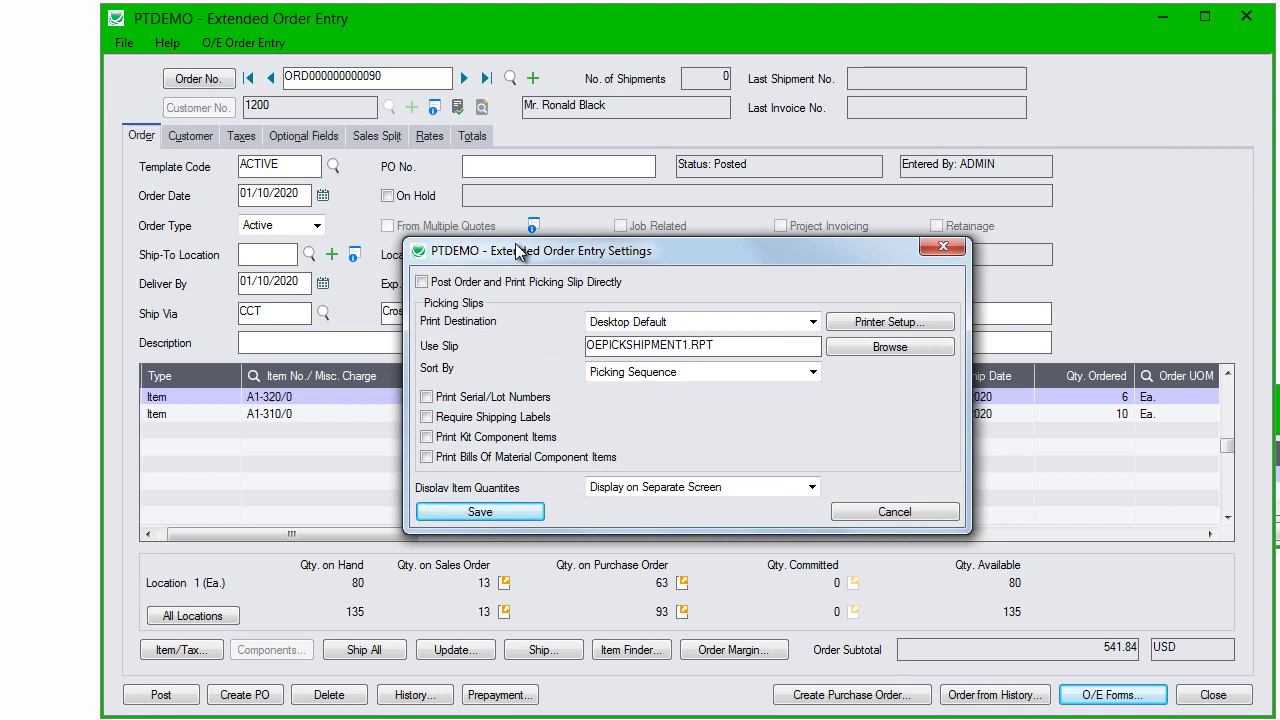
pyautogui.click(421, 283)
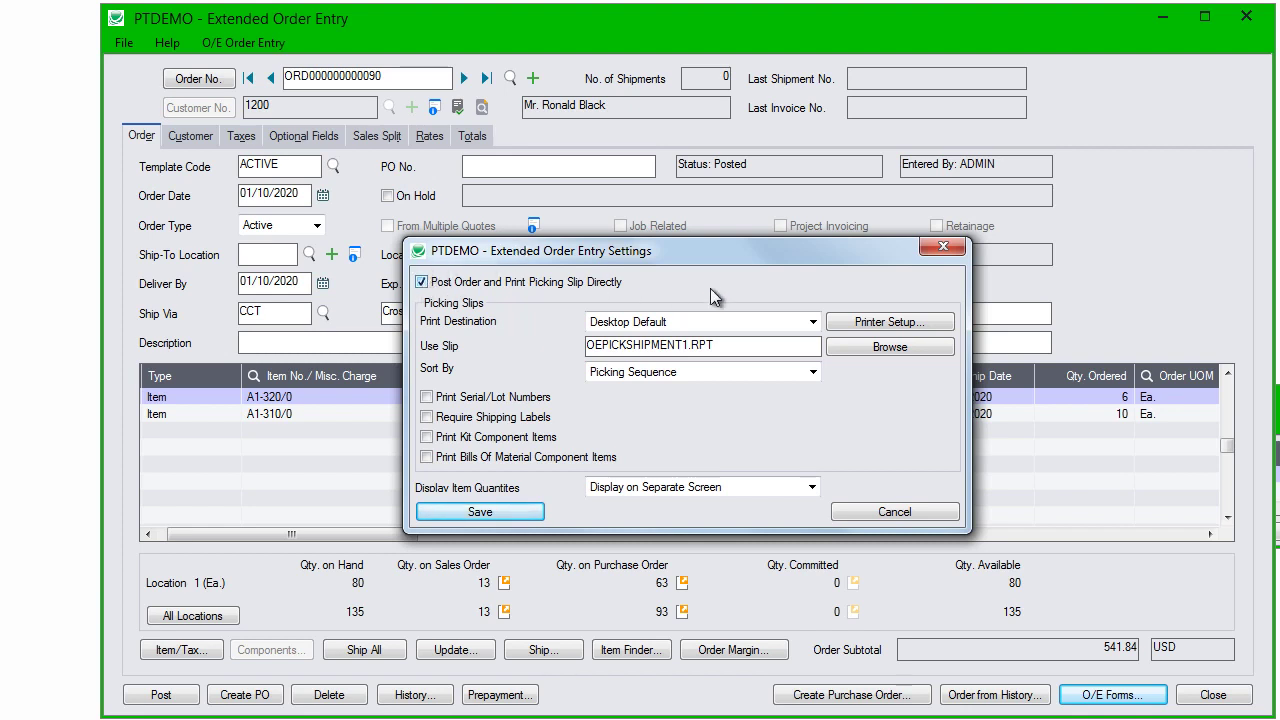
pyautogui.click(813, 322)
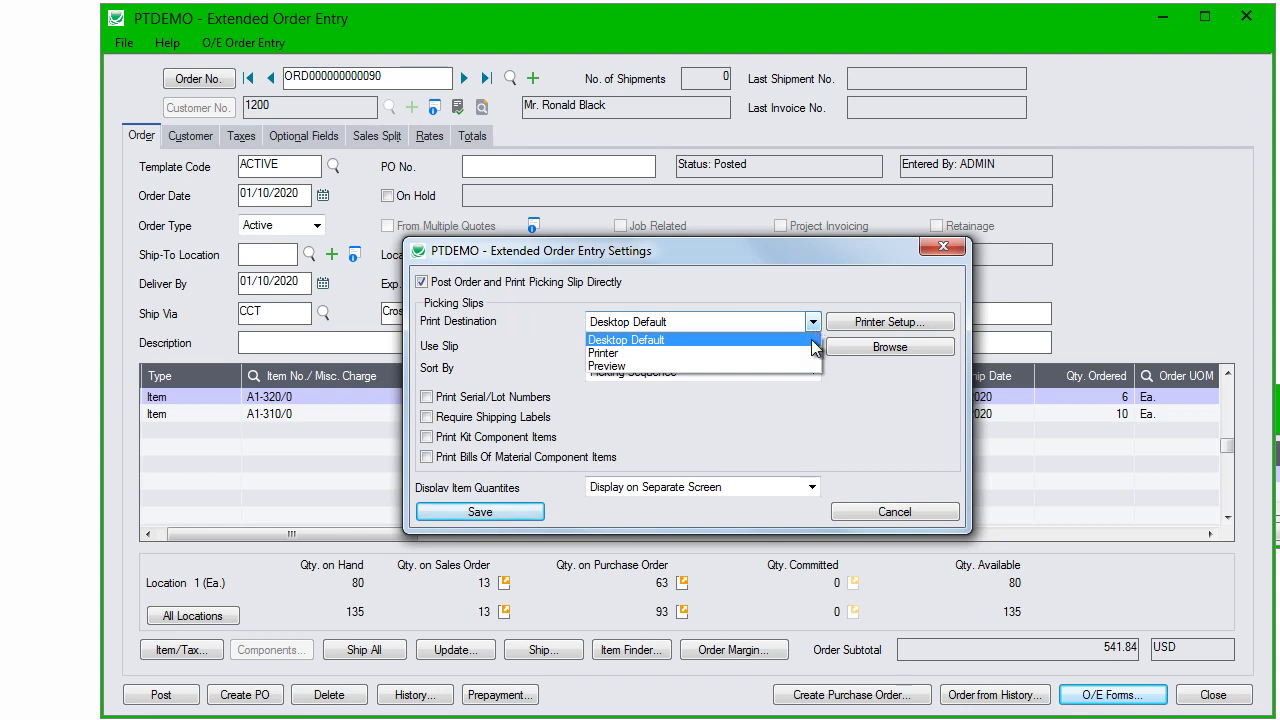
pyautogui.click(808, 367)
pyautogui.click(808, 349)
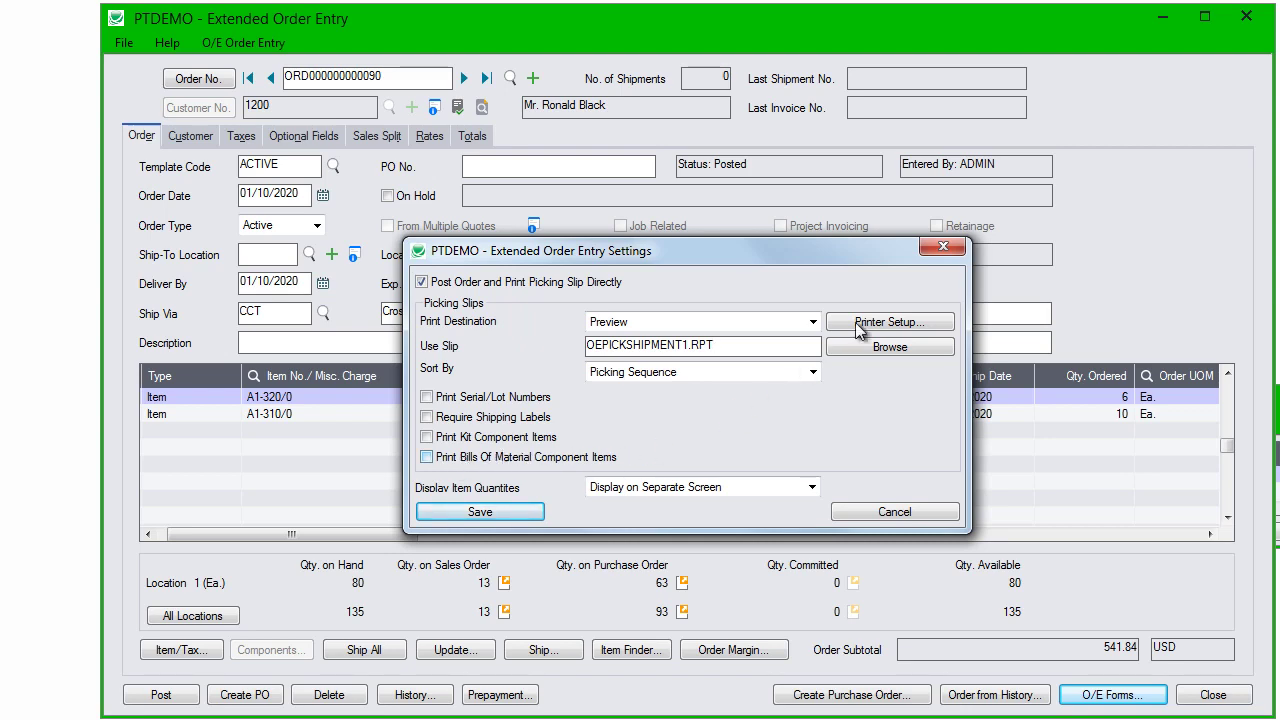
pyautogui.click(945, 251)
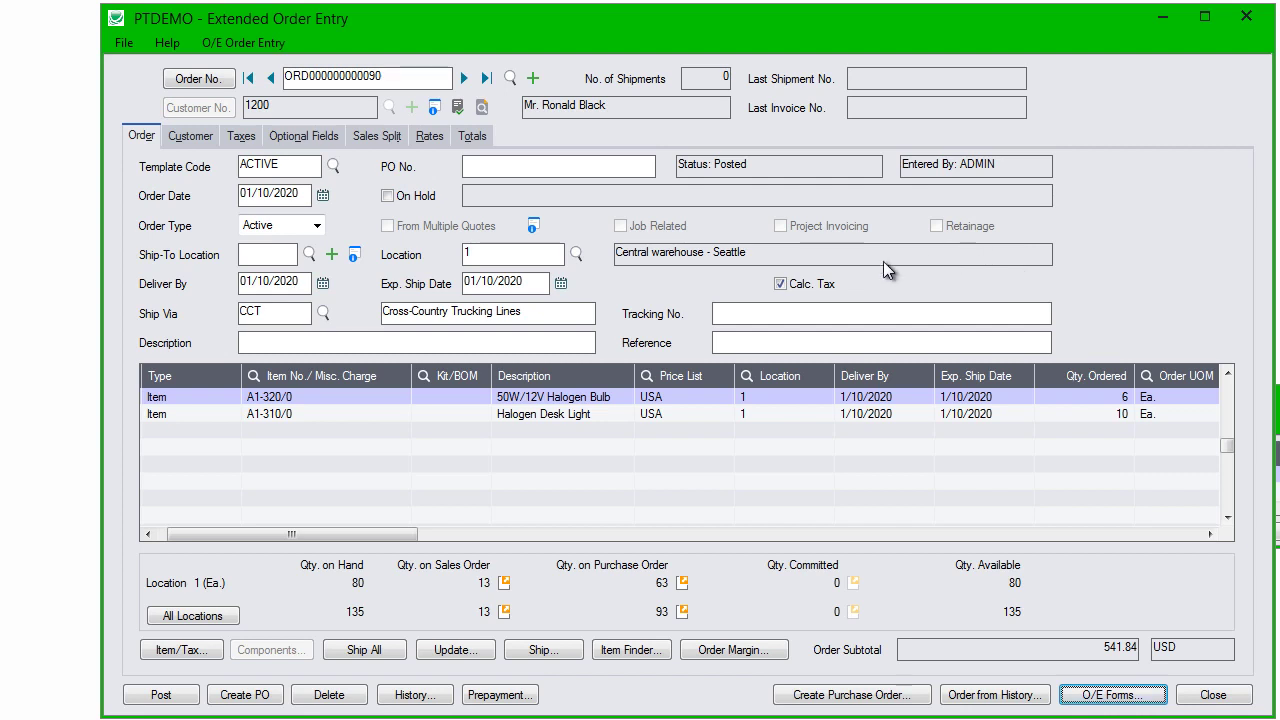
pyautogui.click(483, 106)
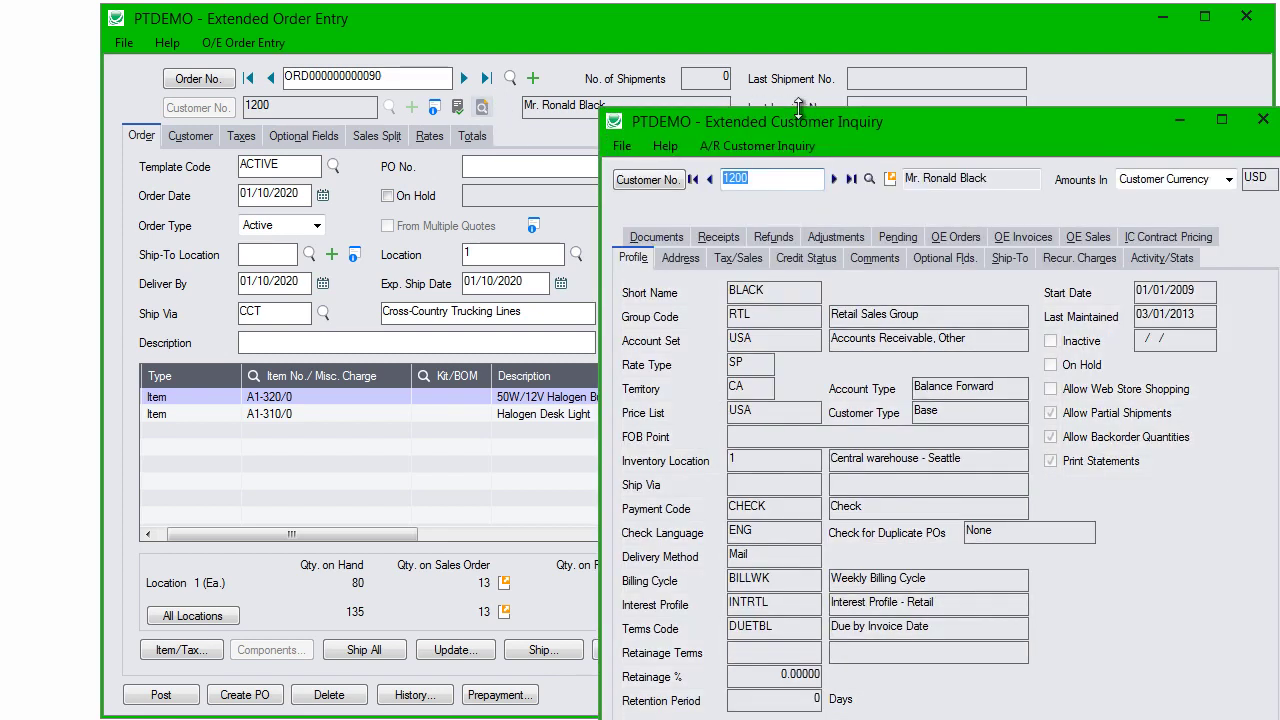
pyautogui.moveTo(928, 123); pyautogui.dragTo(737, 34)
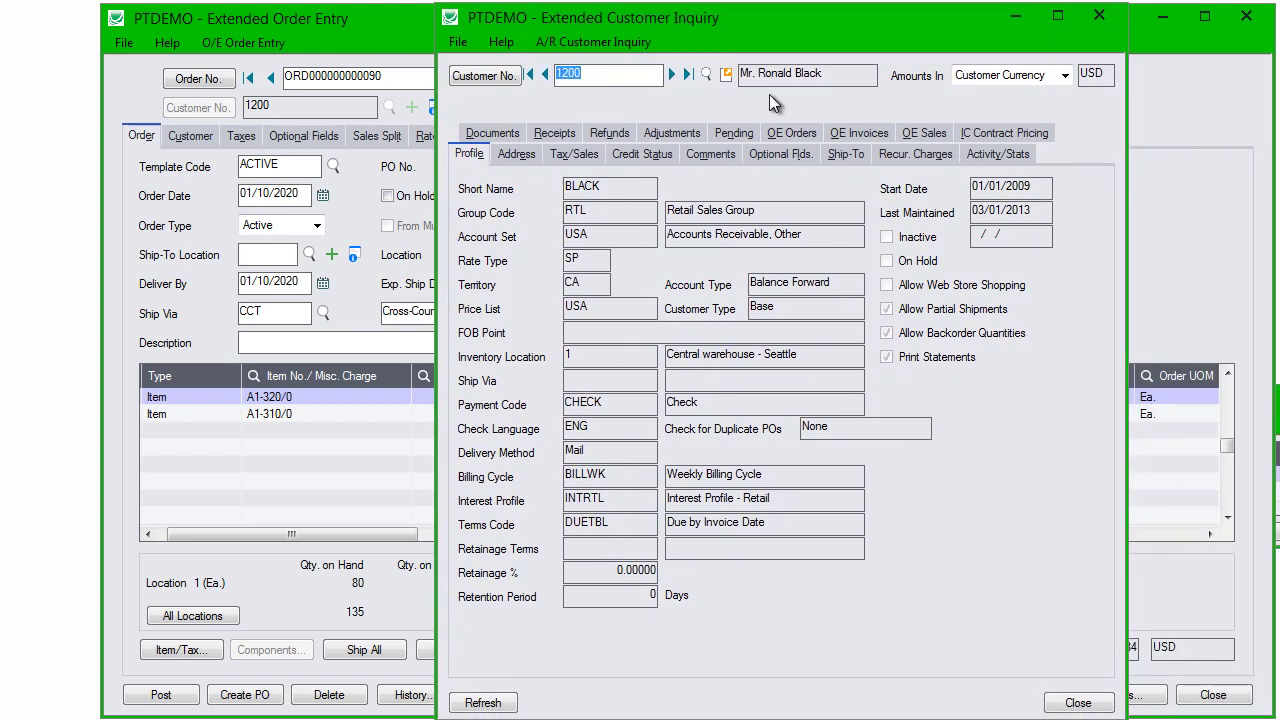
pyautogui.click(813, 133)
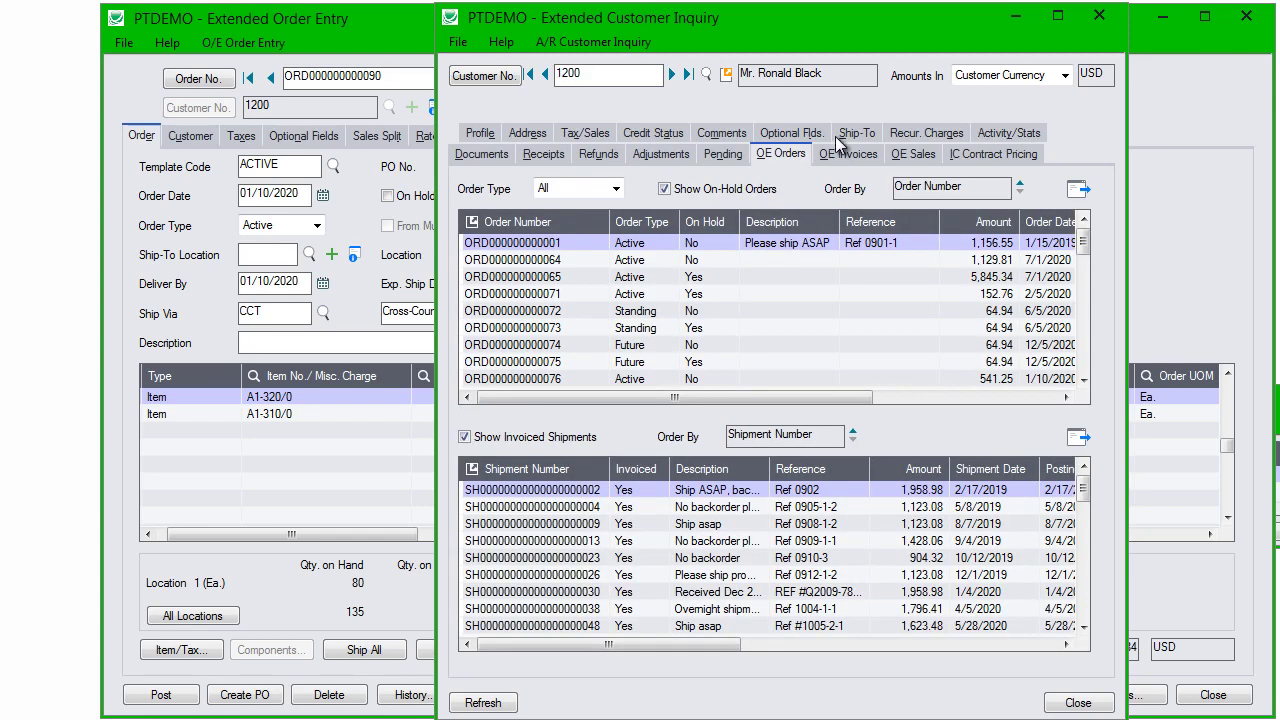
pyautogui.click(829, 153)
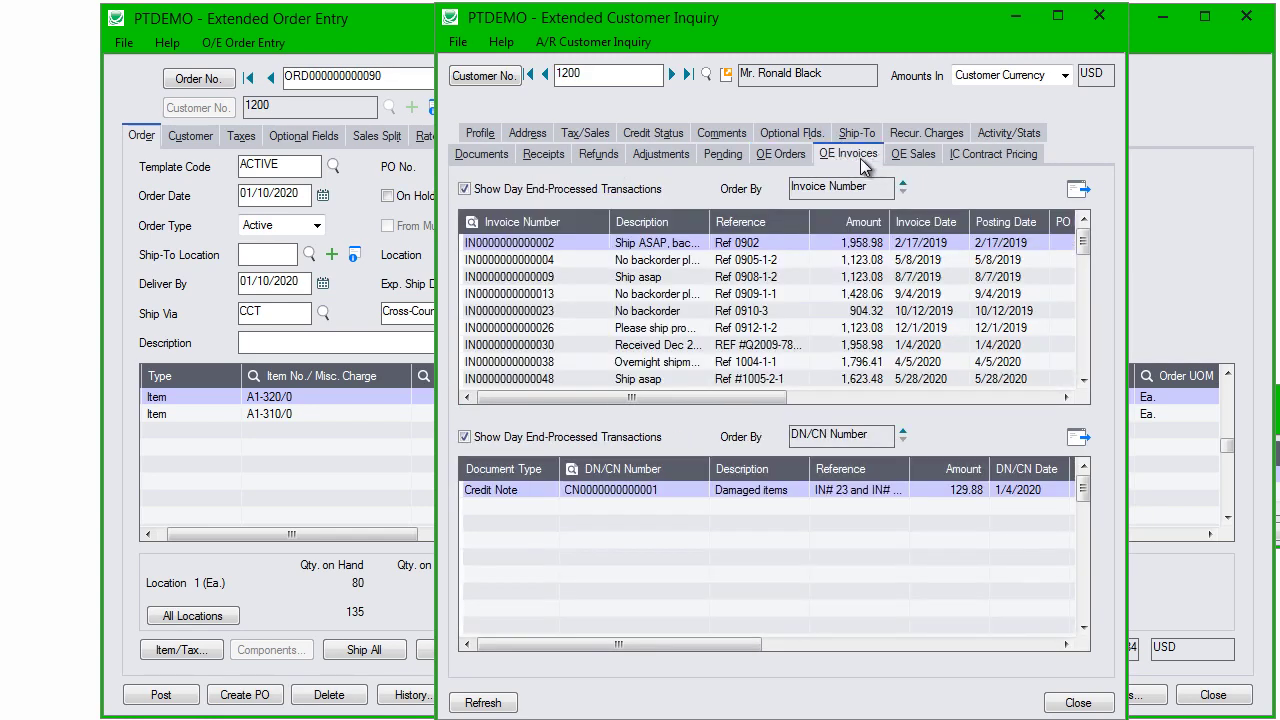
pyautogui.click(550, 157)
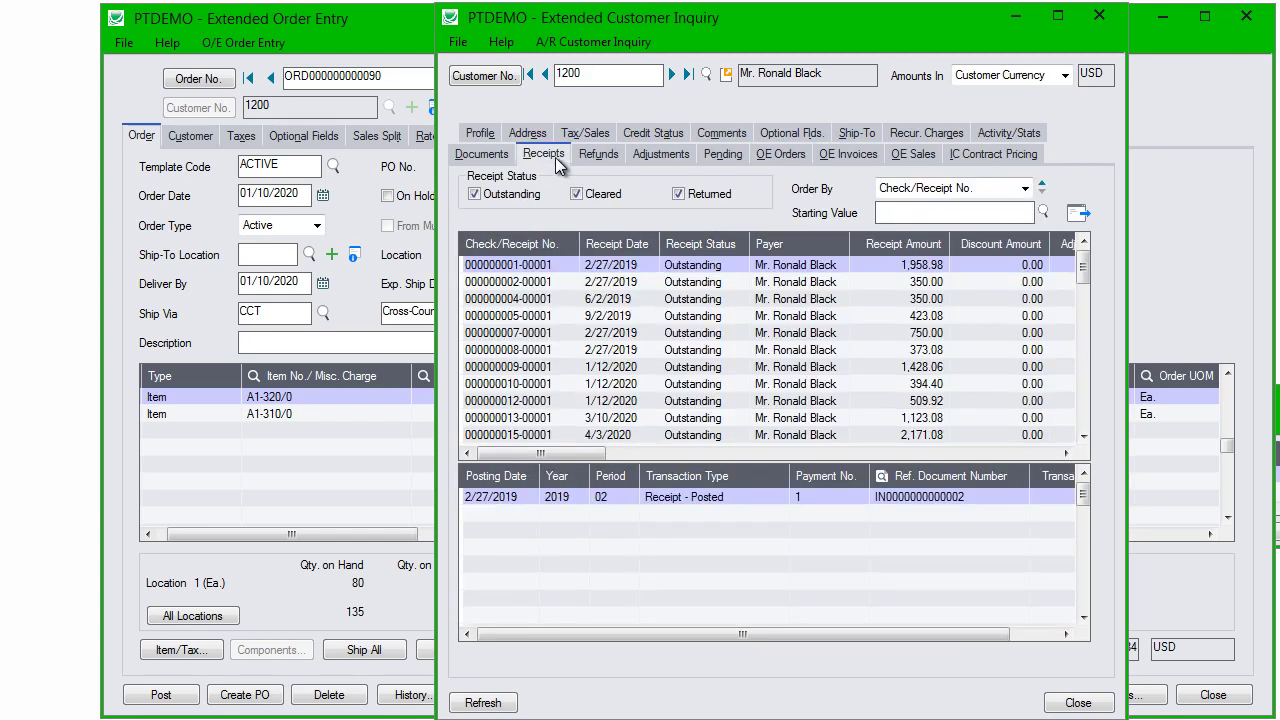
# Step: Close the customer inquiry and the Extended Order Entry window
pyautogui.click(1097, 17)
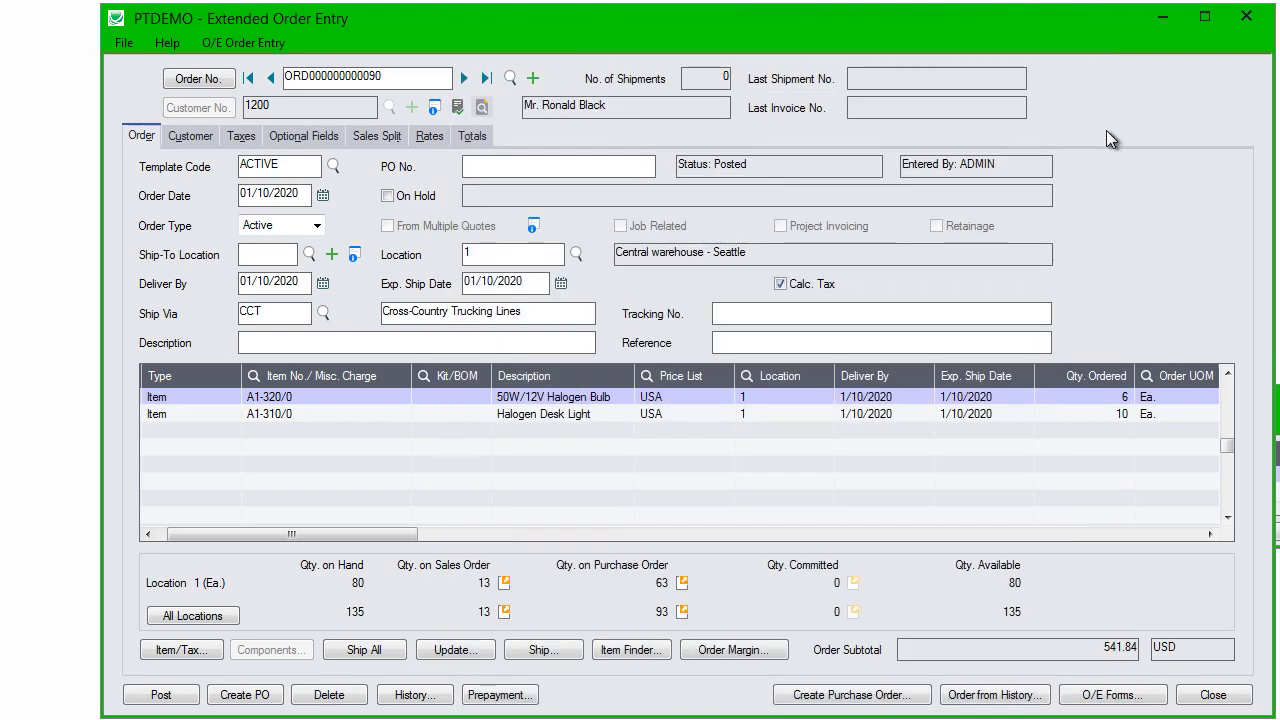
pyautogui.click(1245, 18)
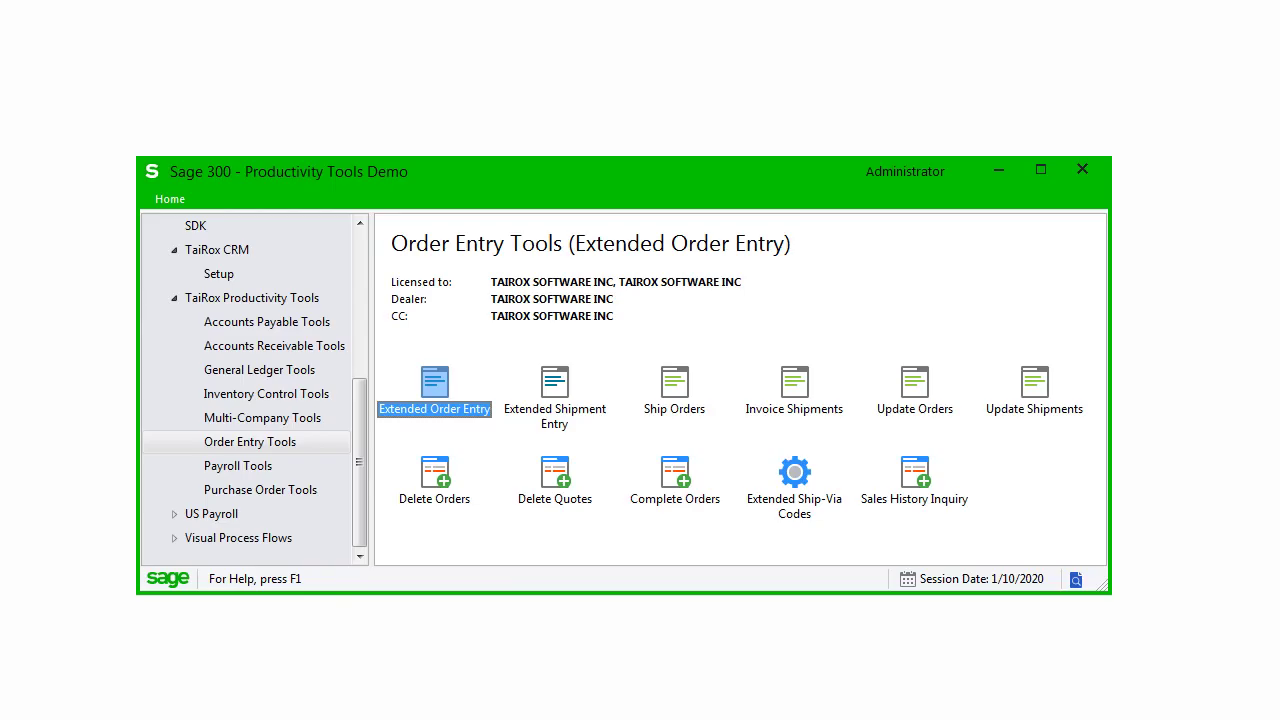